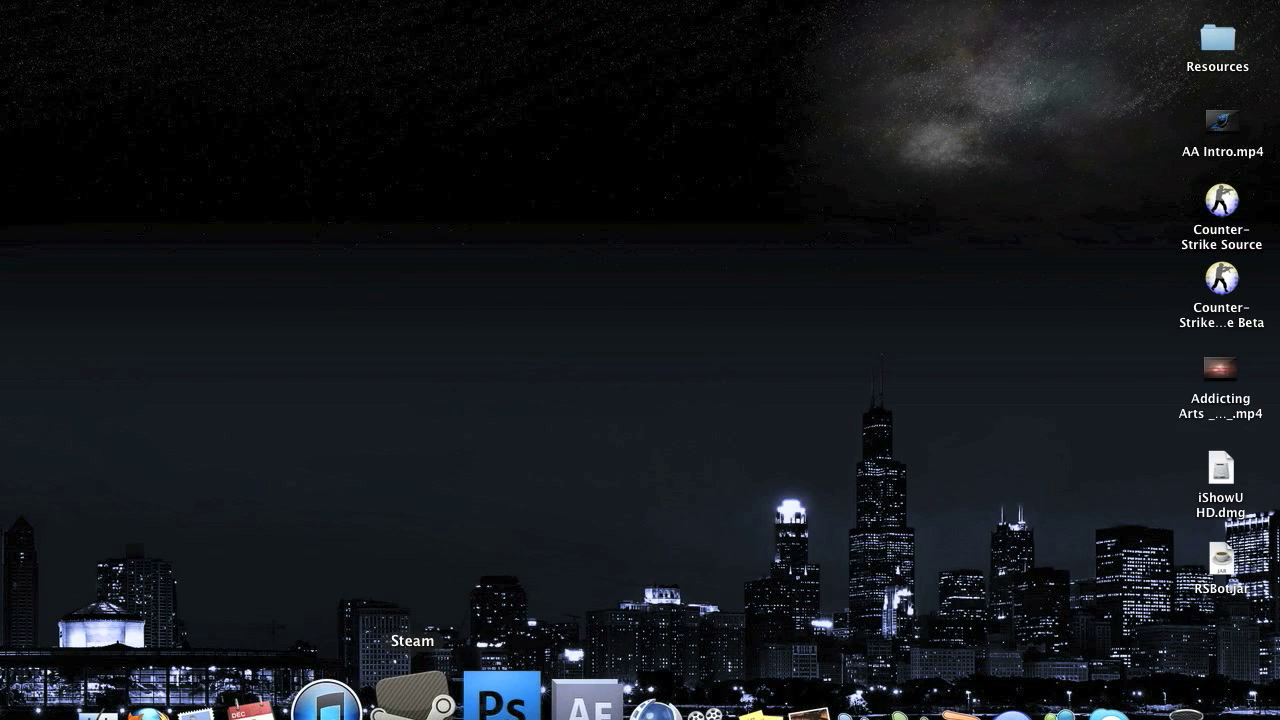
Bring Photoshop to the front from the Dock, showing its empty workspace
{"action": "left_click", "coordinate": [482, 698]}
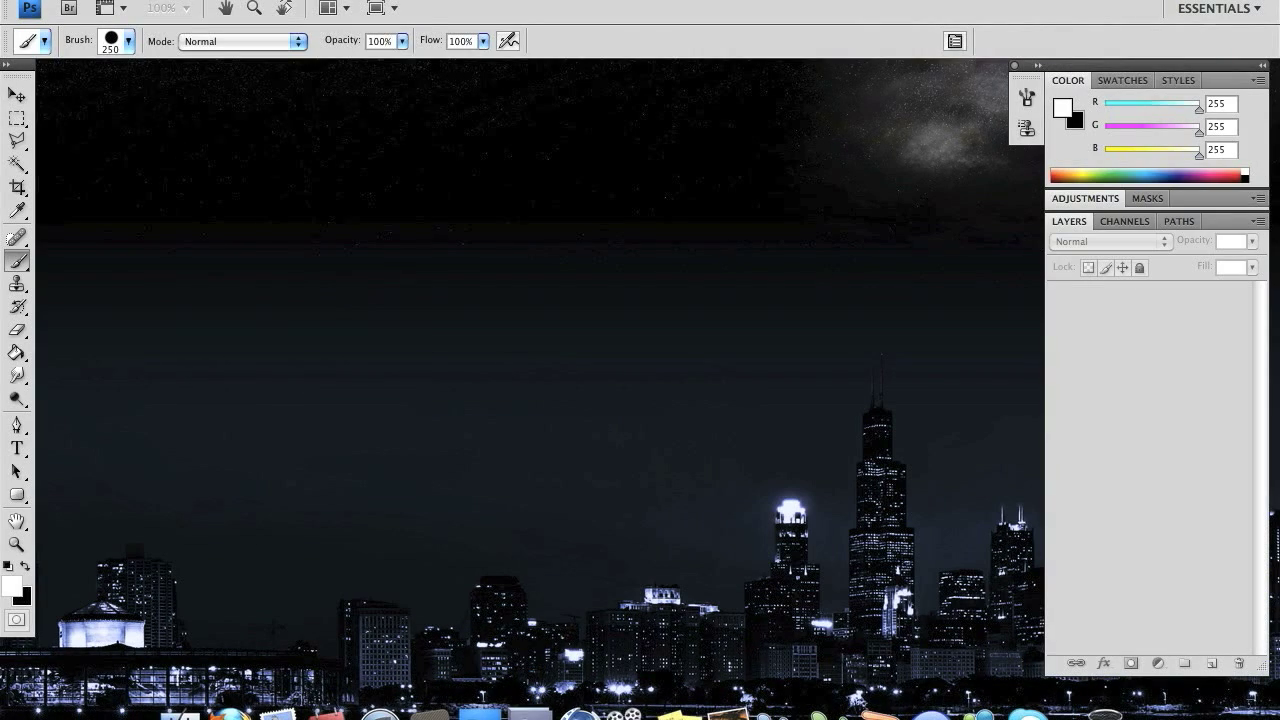
Create a new 1280×720 document
{"action": "left_click", "coordinate": [180, 10]}
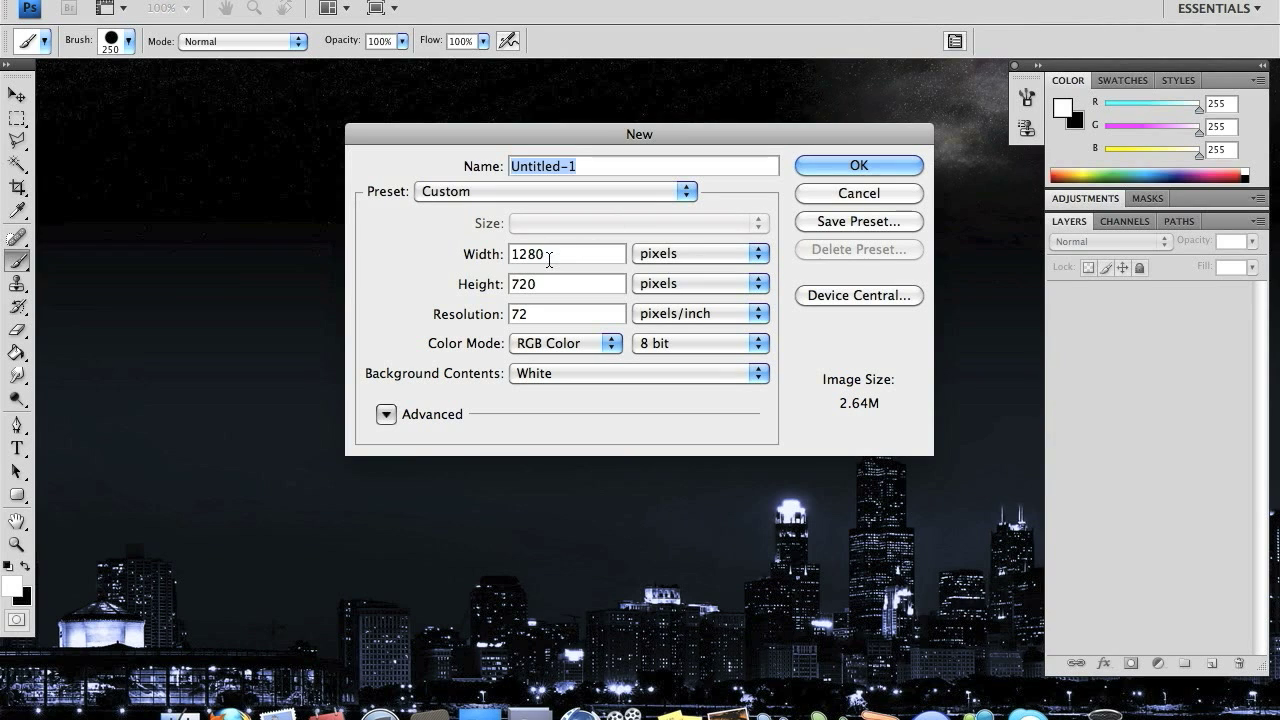
{"action": "key", "text": "Tab"}
{"action": "key", "text": "Tab"}
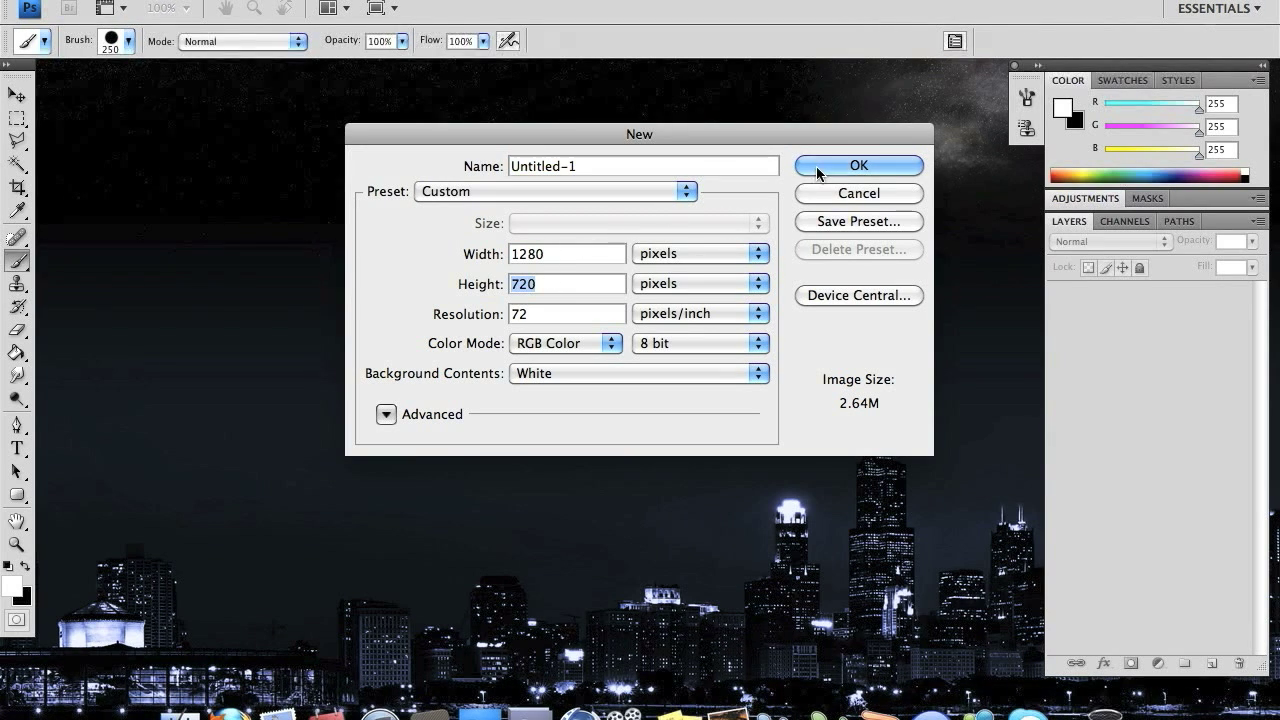
{"action": "left_click", "coordinate": [818, 173]}
Convert the background into Layer 0 and fill it with solid black
{"action": "double_click", "coordinate": [1185, 300]}
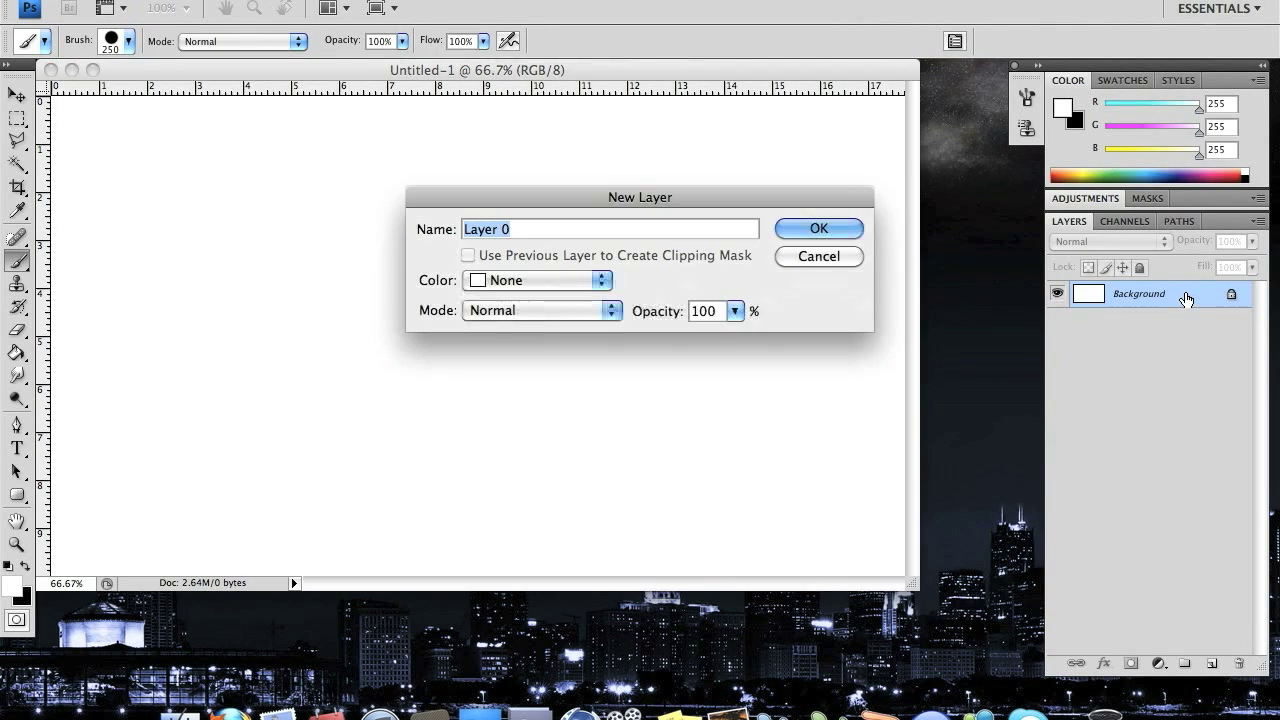
{"action": "left_click", "coordinate": [808, 230]}
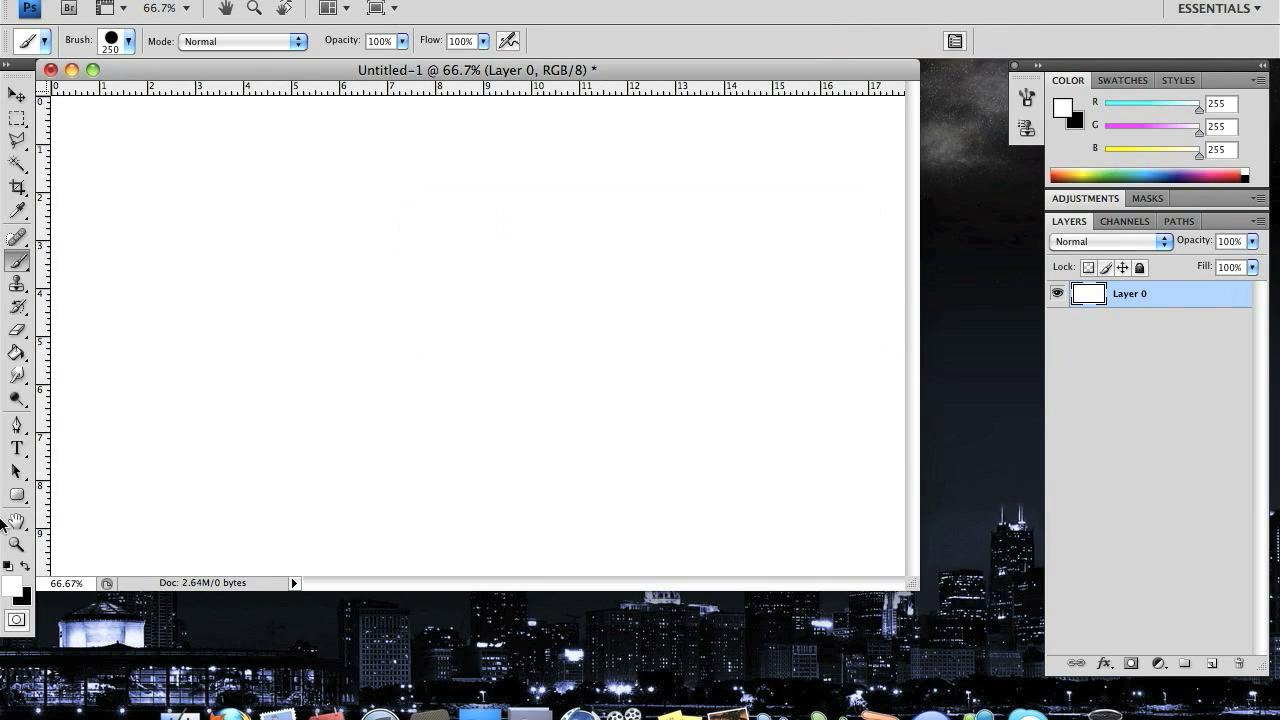
{"action": "left_click", "coordinate": [7, 567]}
{"action": "left_click", "coordinate": [17, 352]}
{"action": "left_click", "coordinate": [256, 297]}
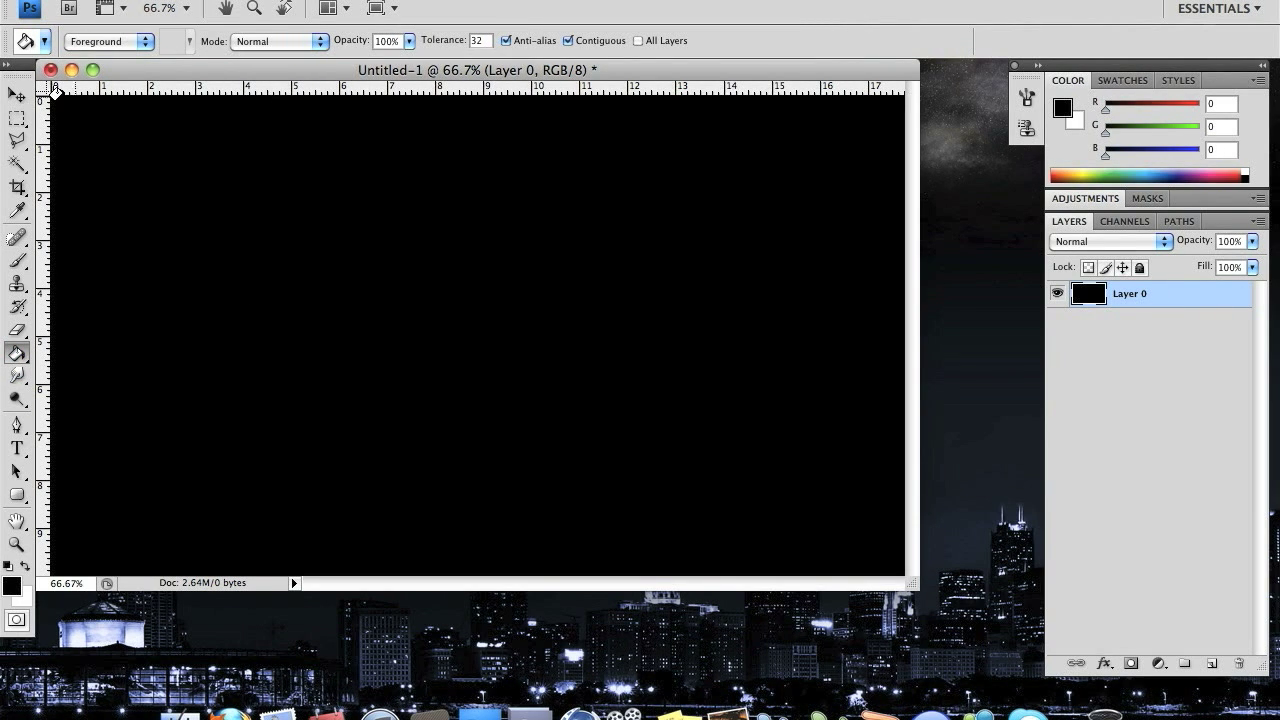
{"action": "left_click", "coordinate": [17, 94]}
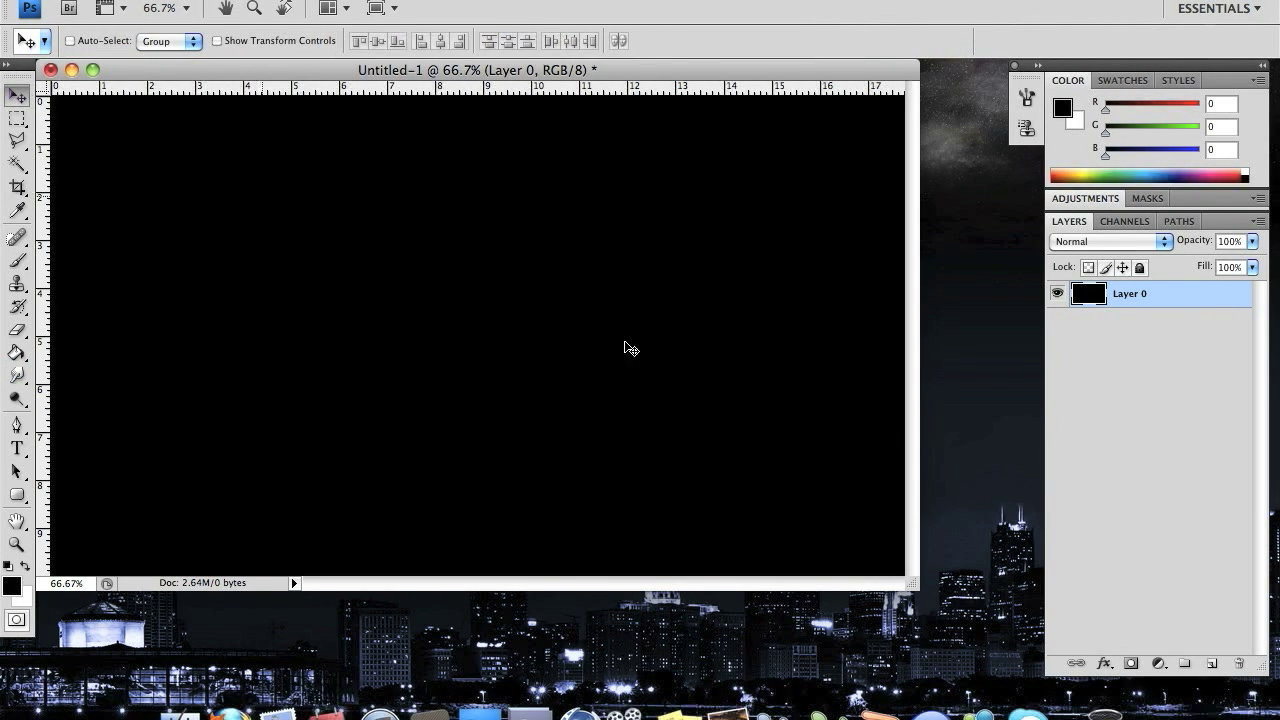
Add an empty Layer 1 and choose the hard round 19 px brush tip
{"action": "left_click", "coordinate": [1211, 663]}
{"action": "left_click", "coordinate": [18, 260]}
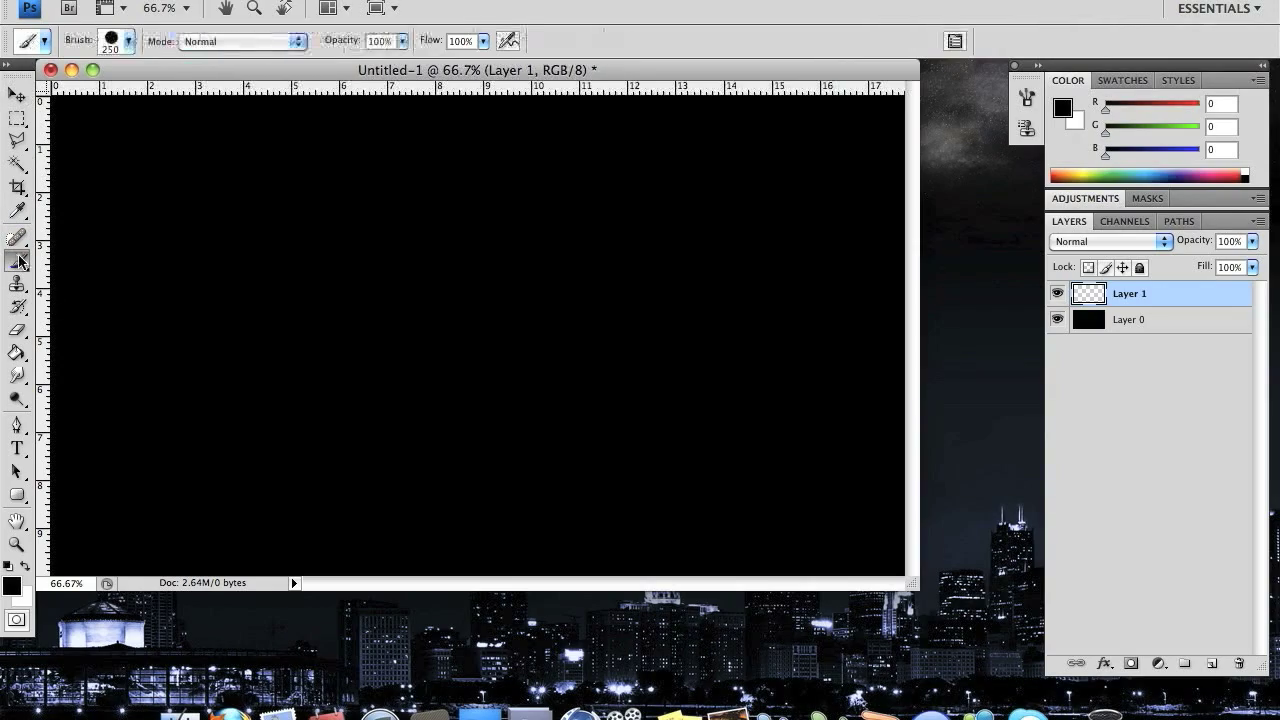
{"action": "left_click", "coordinate": [128, 44]}
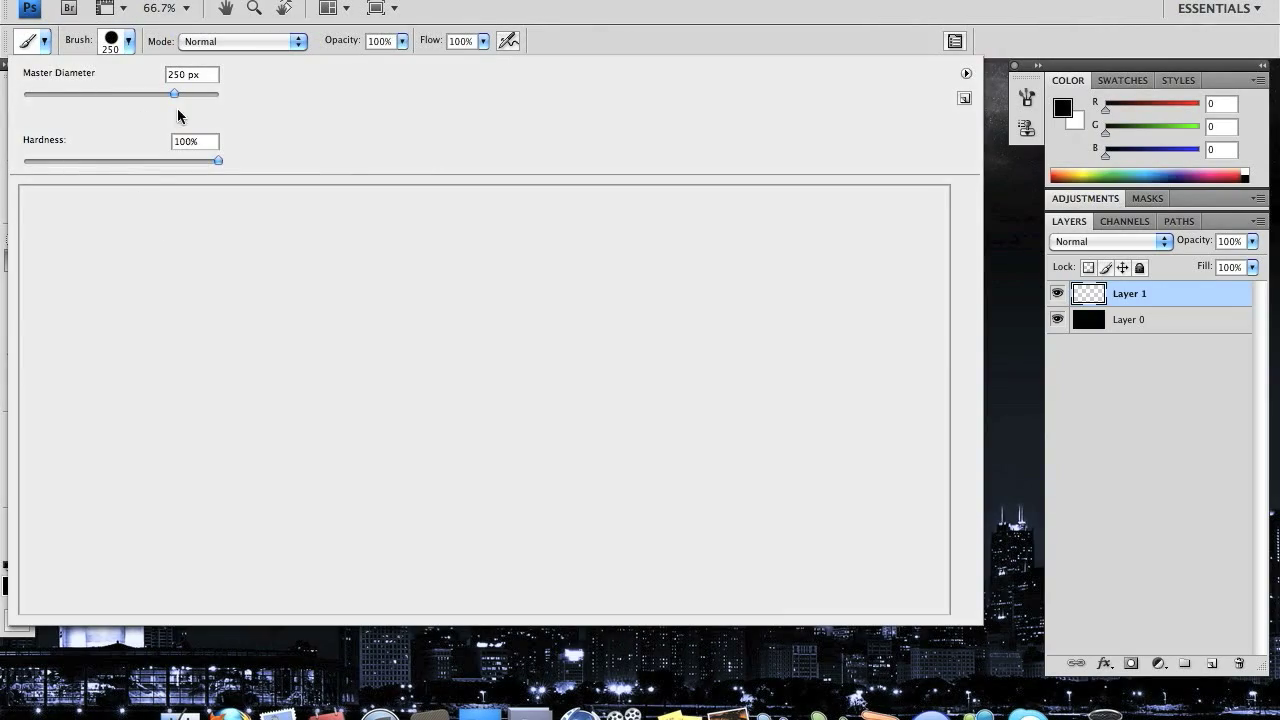
{"action": "scroll", "coordinate": [935, 500], "scroll_direction": "up", "scroll_amount": 10}
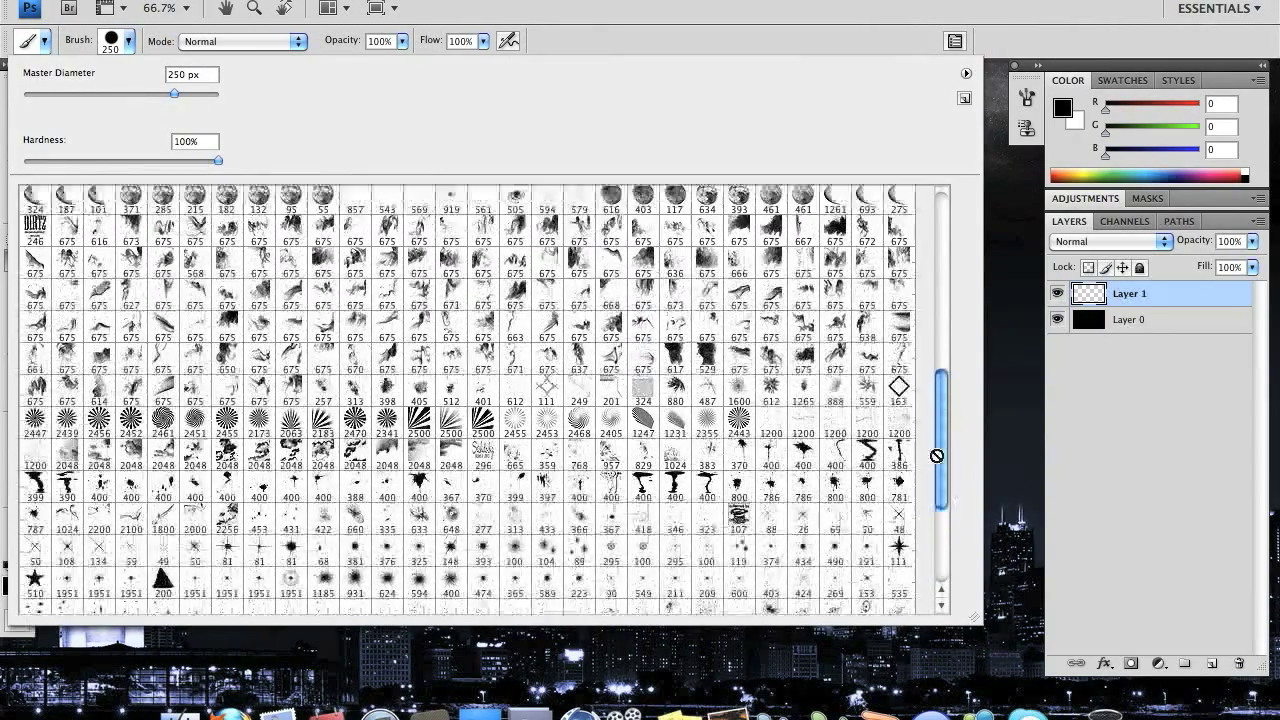
{"action": "left_click_drag", "start_coordinate": [944, 452], "coordinate": [934, 143]}
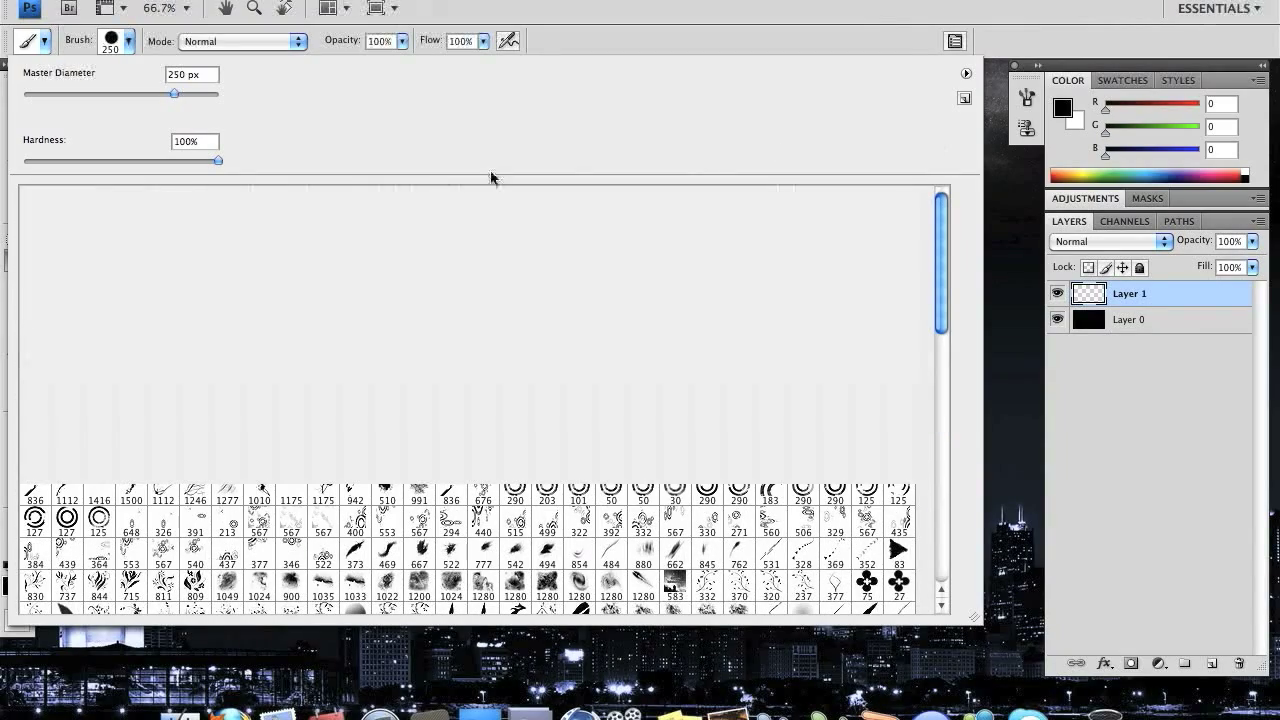
{"action": "left_click", "coordinate": [195, 199]}
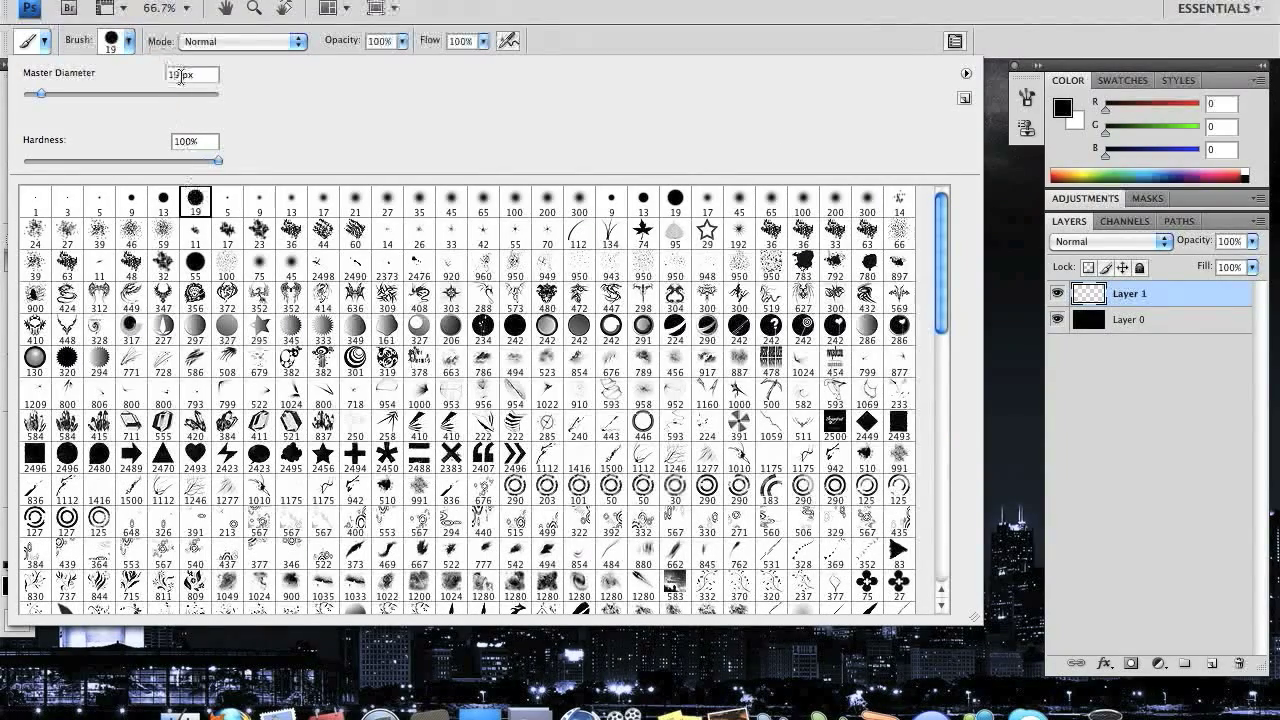
Set the brush Master Diameter to 100 px
{"action": "double_click", "coordinate": [180, 75]}
{"action": "type", "text": "100"}
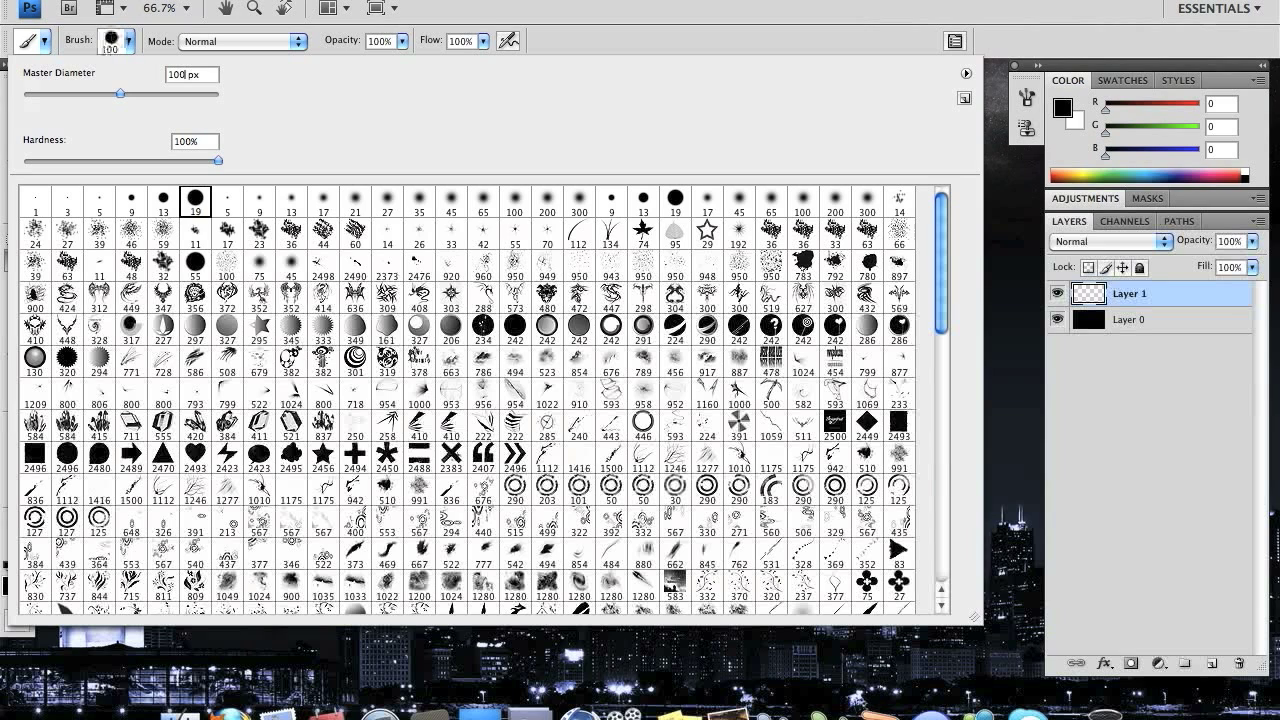
{"action": "key", "text": "Tab"}
{"action": "key", "text": "Return"}
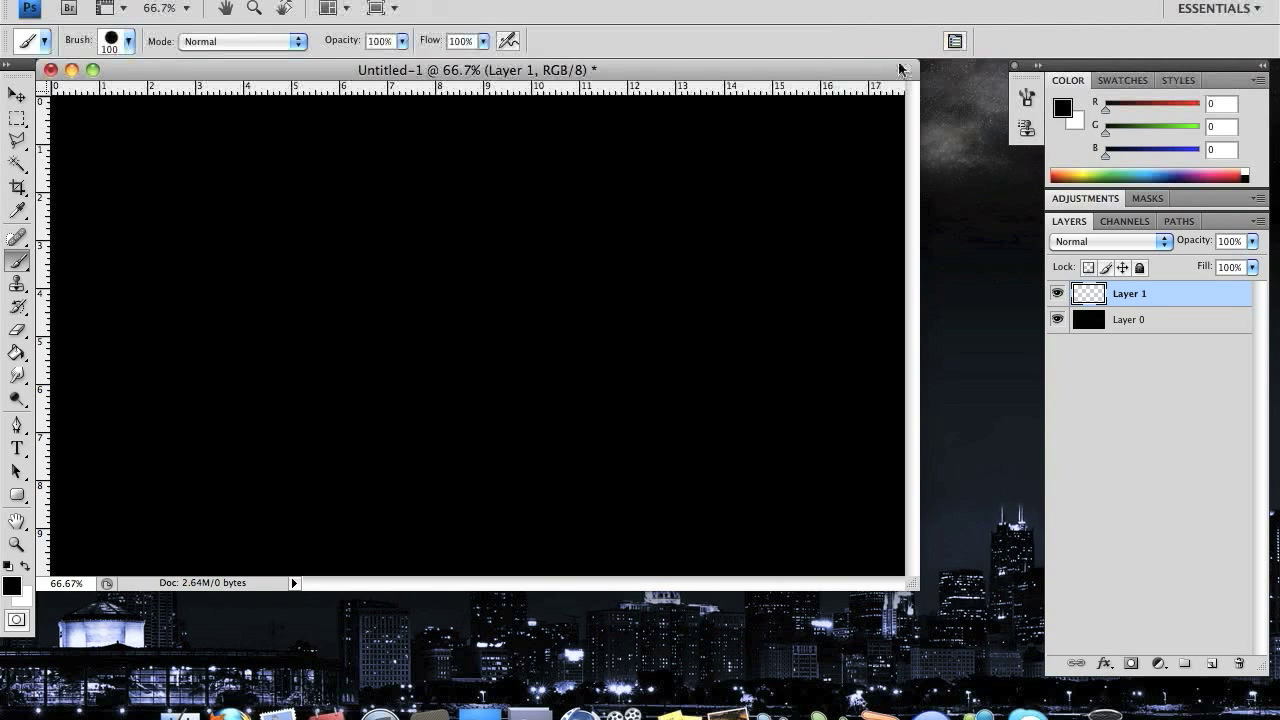
Show the detailed Brushes panel using the options bar toggle
{"action": "left_click", "coordinate": [954, 40]}
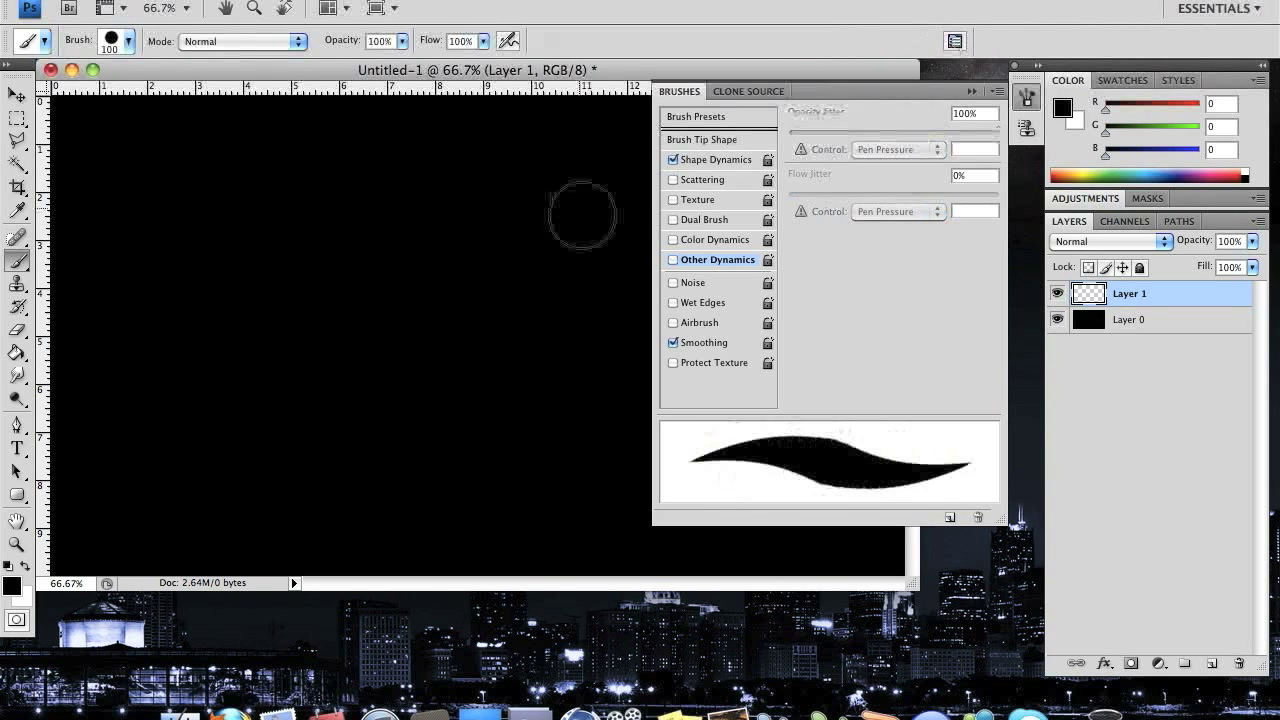
Set Shape Dynamics size jitter to 100% and enable Scattering at 500%
{"action": "left_click", "coordinate": [737, 161]}
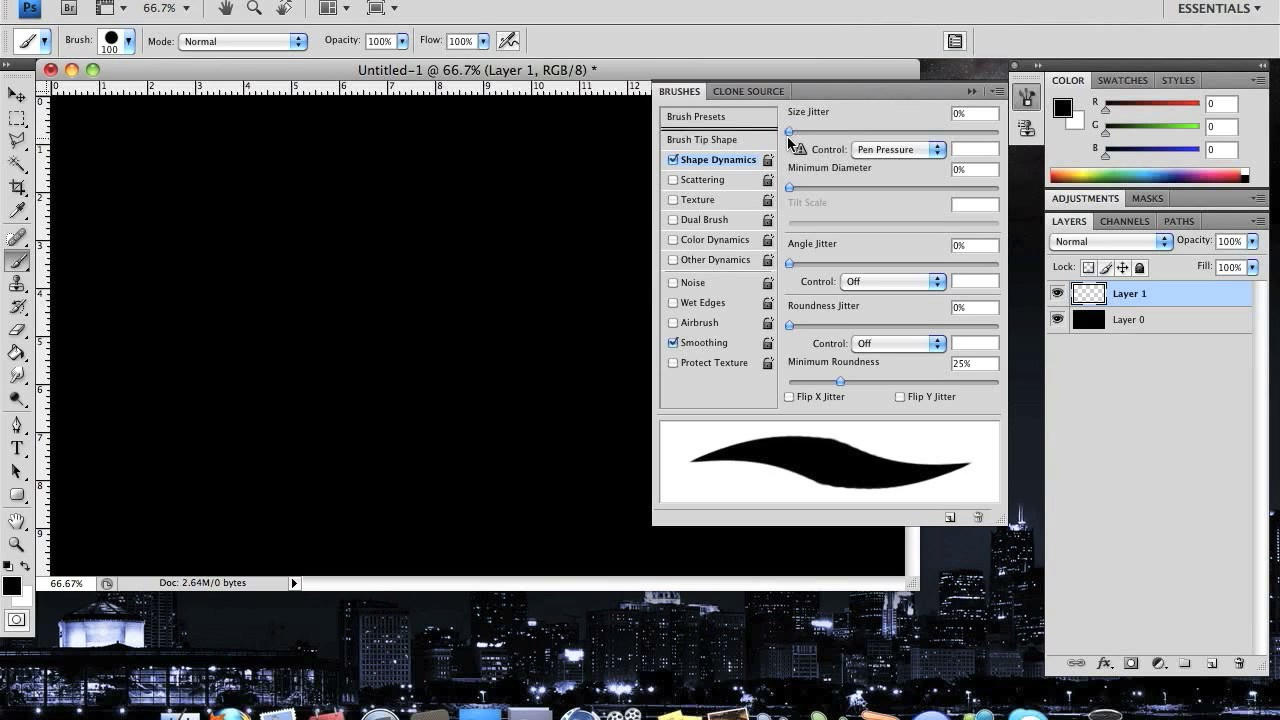
{"action": "left_click_drag", "start_coordinate": [792, 131], "coordinate": [1030, 140]}
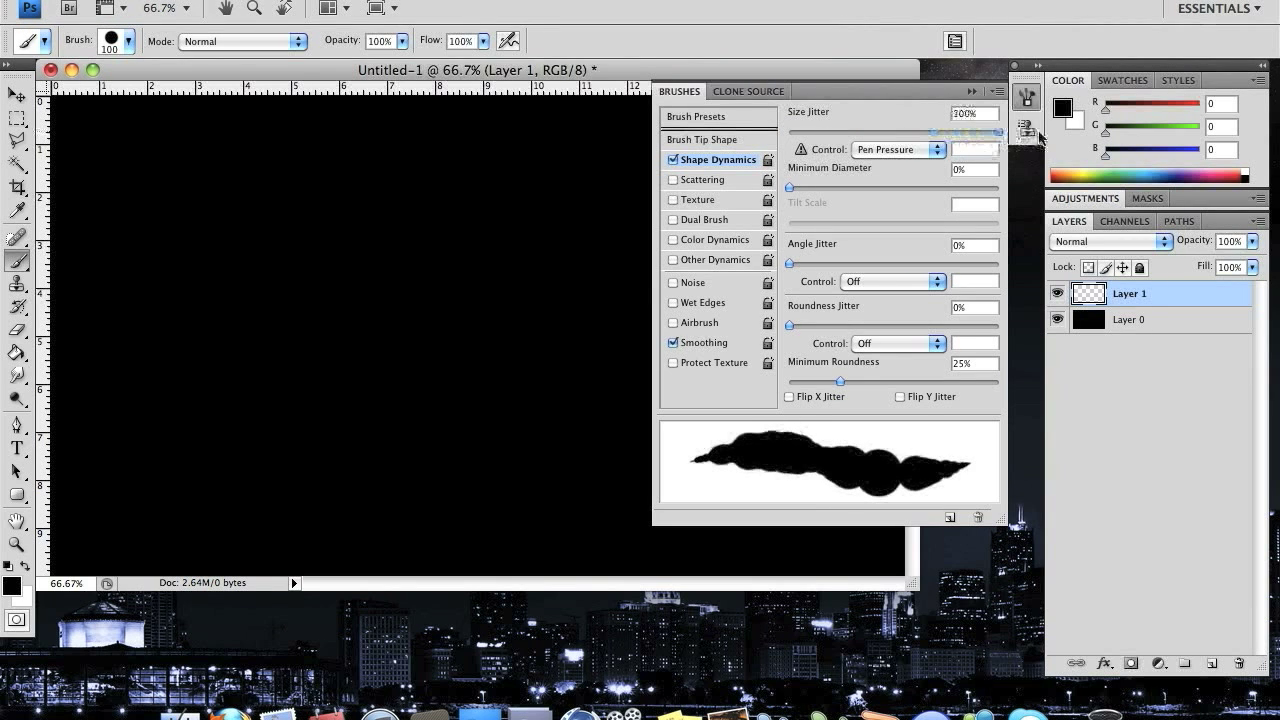
{"action": "left_click", "coordinate": [704, 181]}
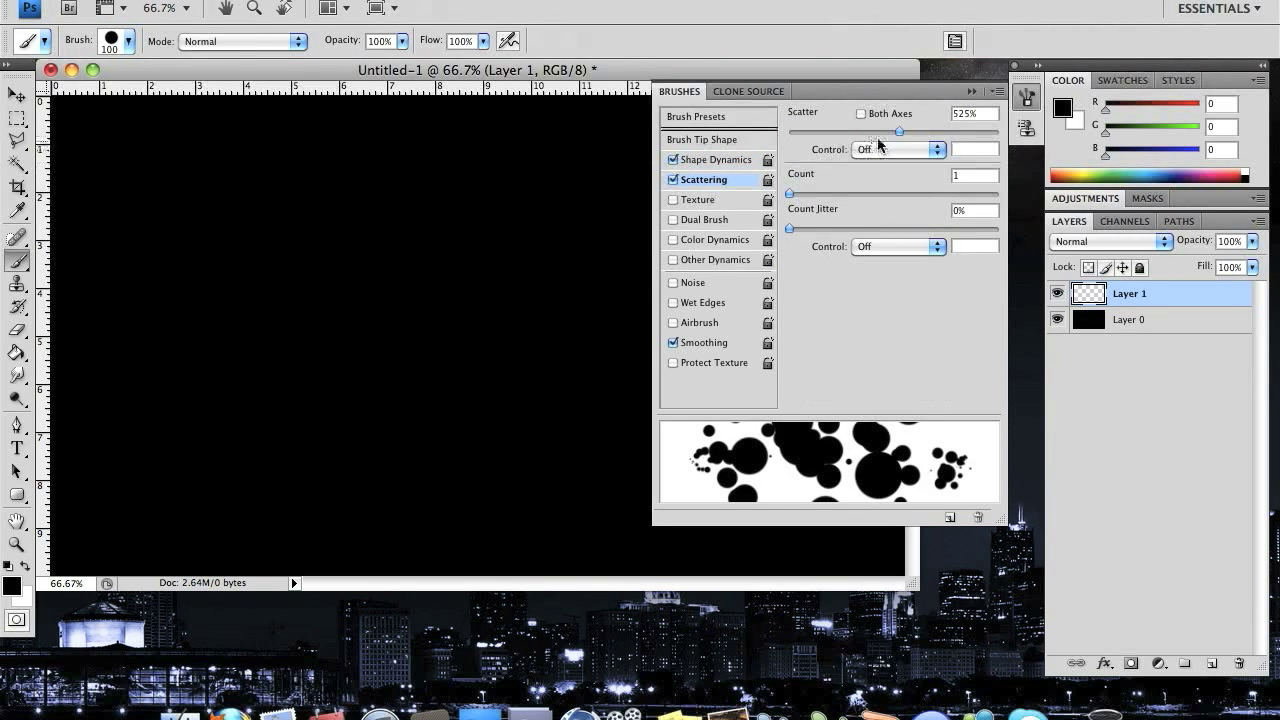
{"action": "left_click", "coordinate": [969, 115]}
{"action": "type", "text": "500"}
{"action": "key", "text": "Return"}
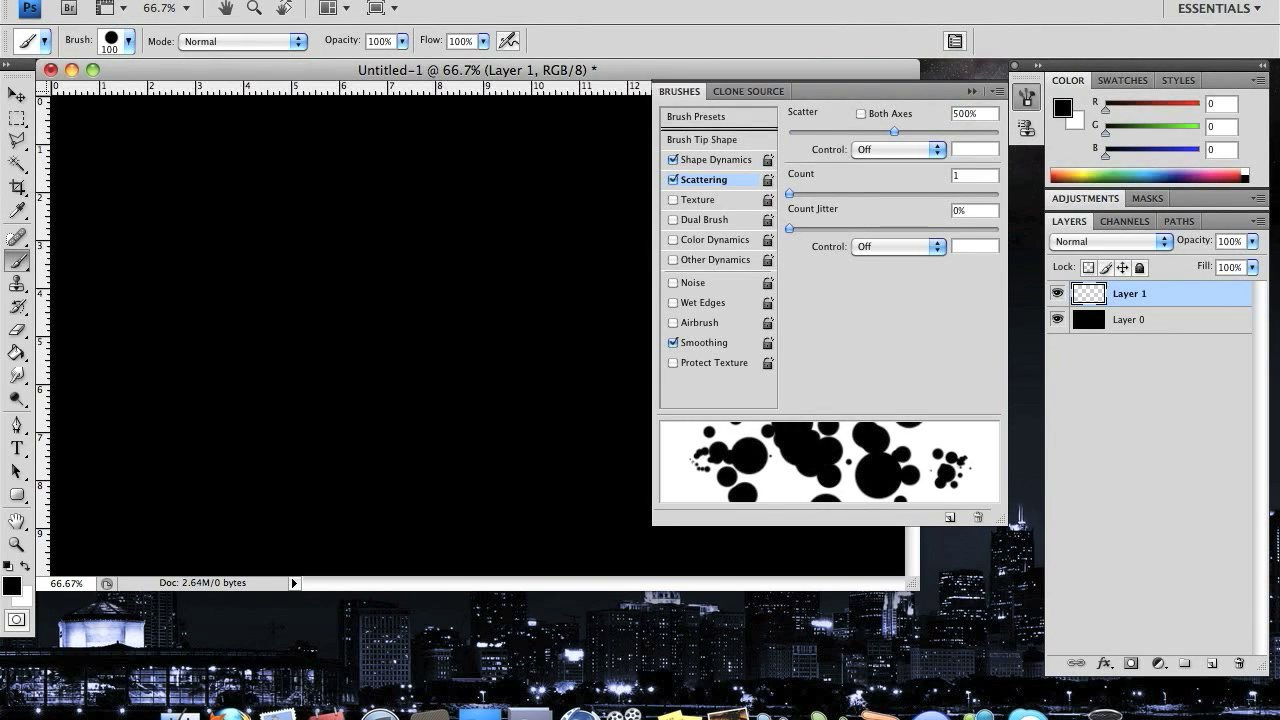
Enable Other Dynamics with 69% opacity jitter
{"action": "left_click", "coordinate": [716, 259]}
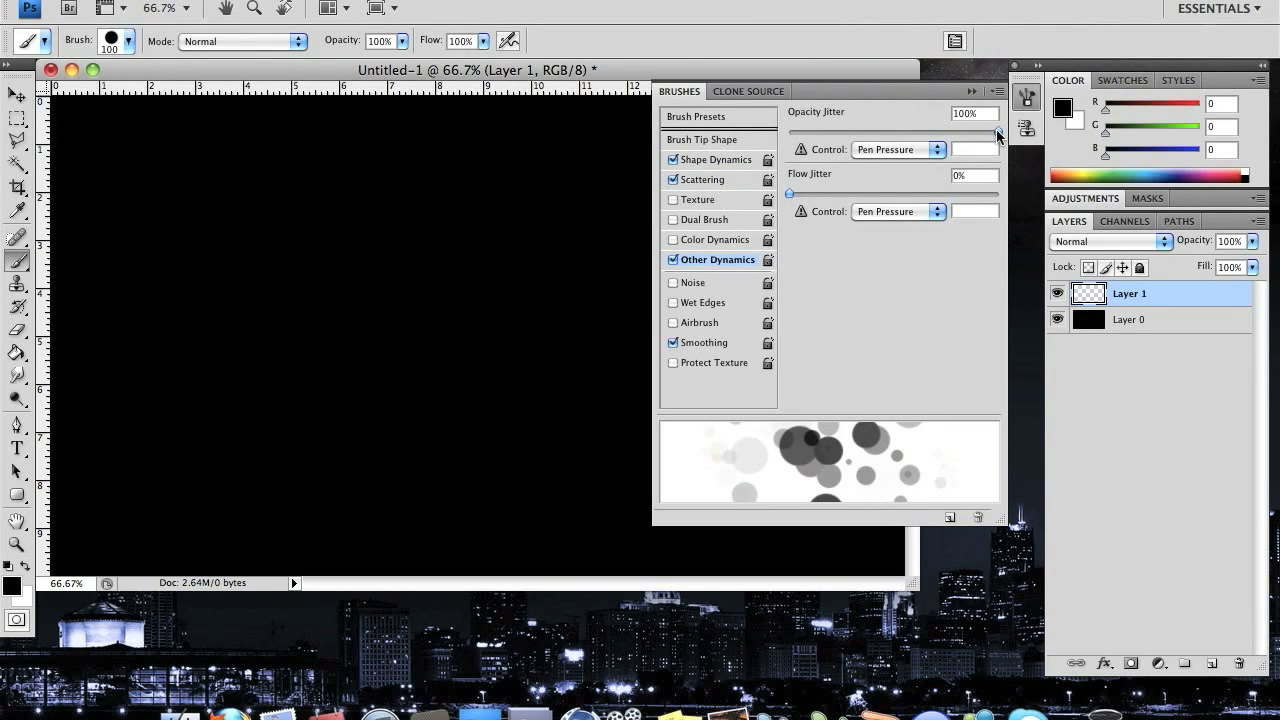
{"action": "mouse_move", "coordinate": [996, 129]}
{"action": "left_mouse_down"}
{"action": "mouse_move", "coordinate": [786, 153]}
{"action": "mouse_move", "coordinate": [866, 134]}
{"action": "mouse_move", "coordinate": [992, 136]}
{"action": "mouse_move", "coordinate": [790, 136]}
{"action": "mouse_move", "coordinate": [988, 135]}
{"action": "mouse_move", "coordinate": [862, 195]}
{"action": "mouse_move", "coordinate": [842, 240]}
{"action": "mouse_move", "coordinate": [849, 131]}
{"action": "mouse_move", "coordinate": [953, 133]}
{"action": "mouse_move", "coordinate": [934, 134]}
{"action": "left_mouse_up"}
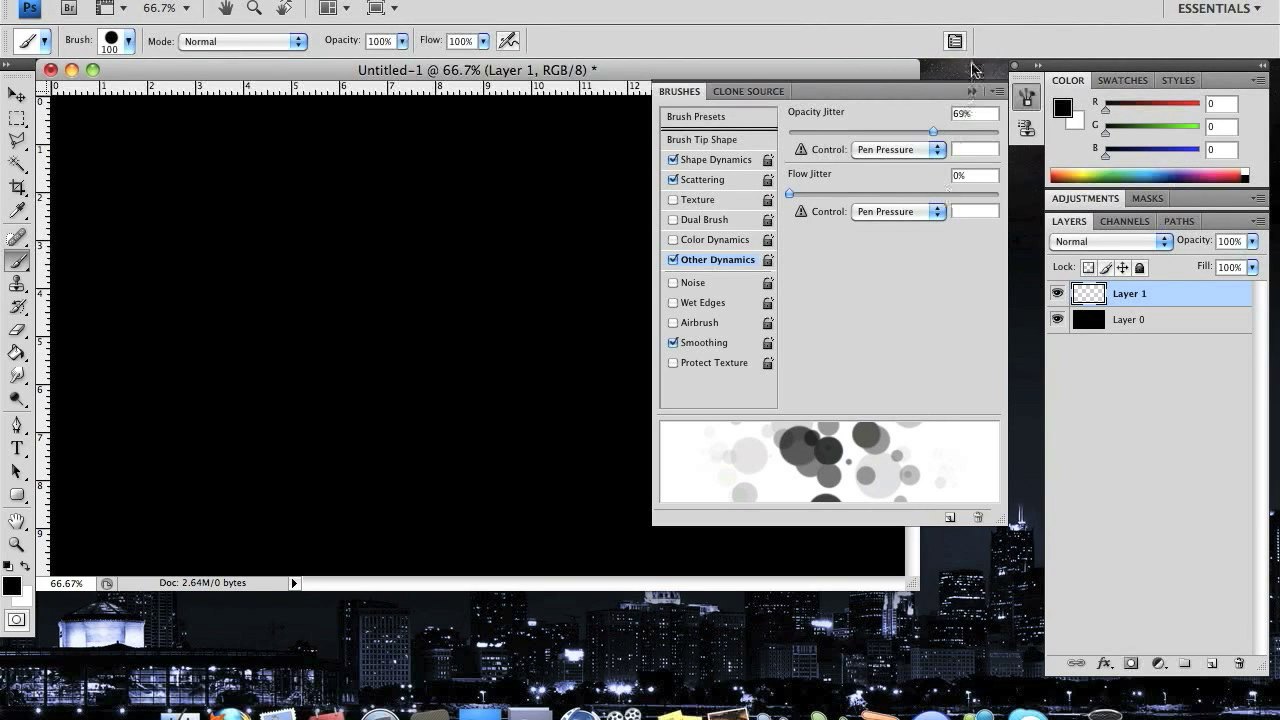
{"action": "left_click", "coordinate": [962, 115]}
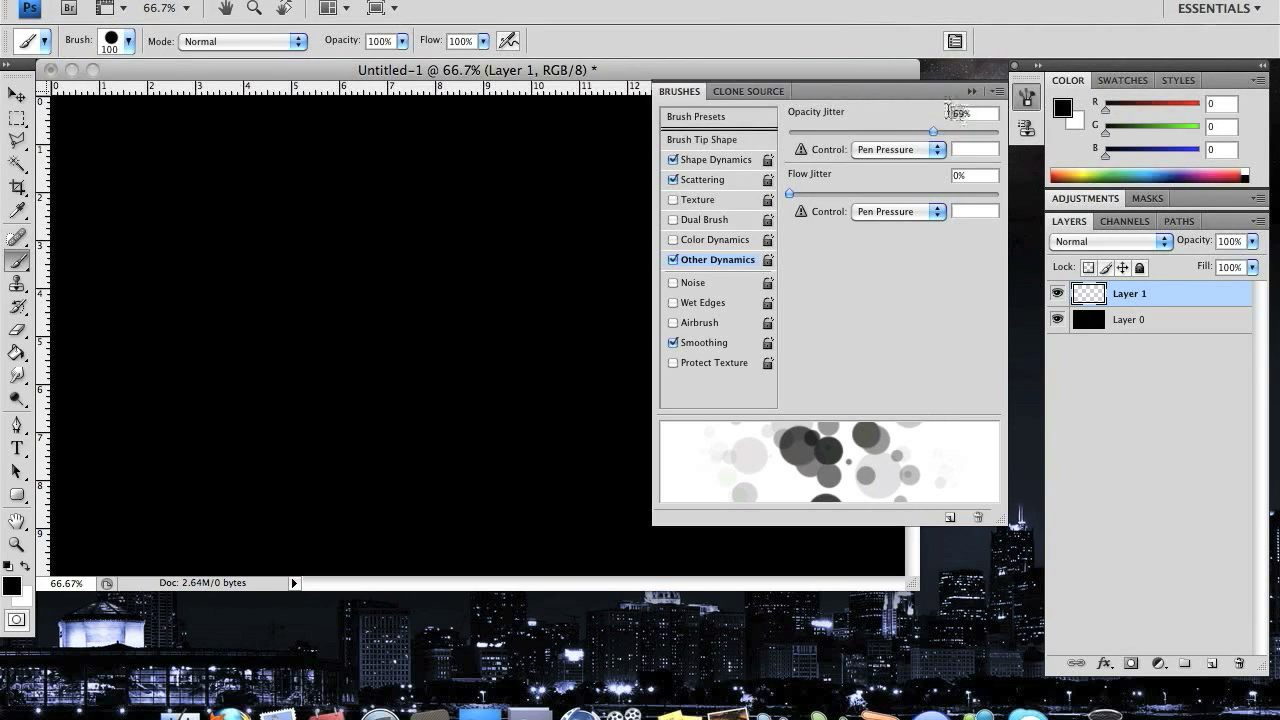
{"action": "key", "text": "Return"}
Save the brush as a new preset named 'Bokeh Effect Brush' and collapse the panel
{"action": "left_click", "coordinate": [953, 520]}
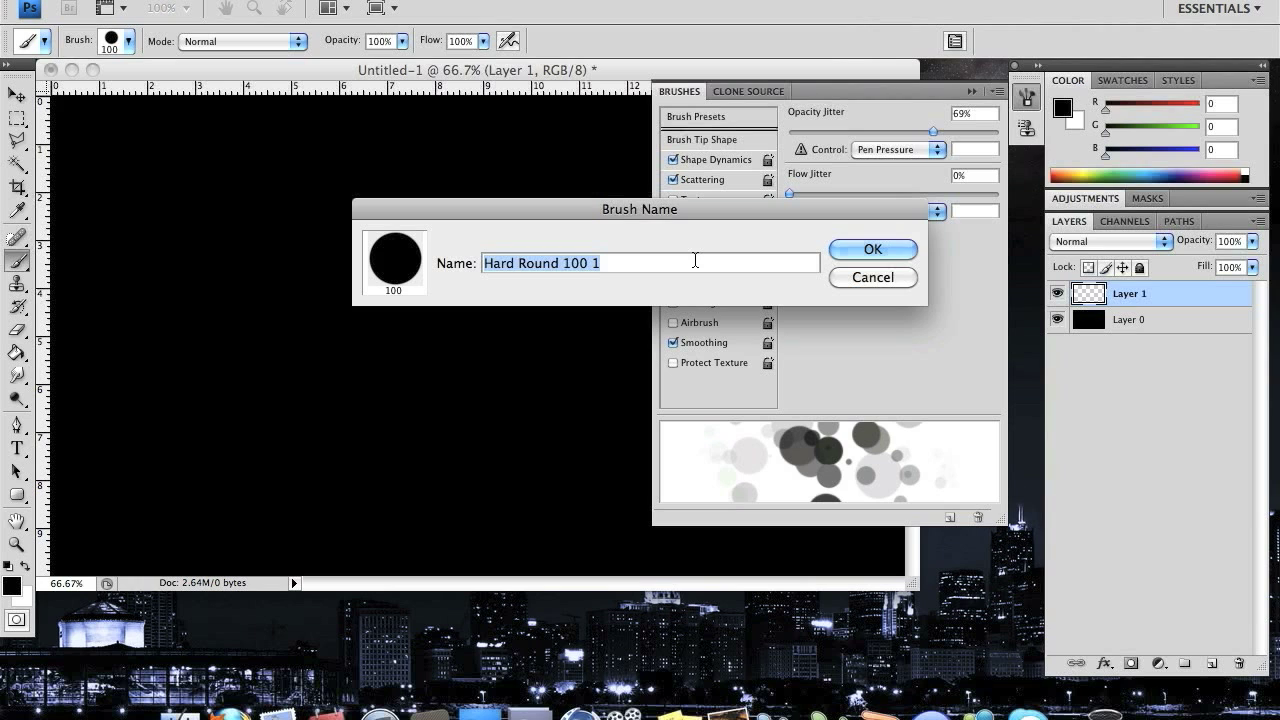
{"action": "key", "text": "BackSpace"}
{"action": "type", "text": "Bokeh Effect Brush"}
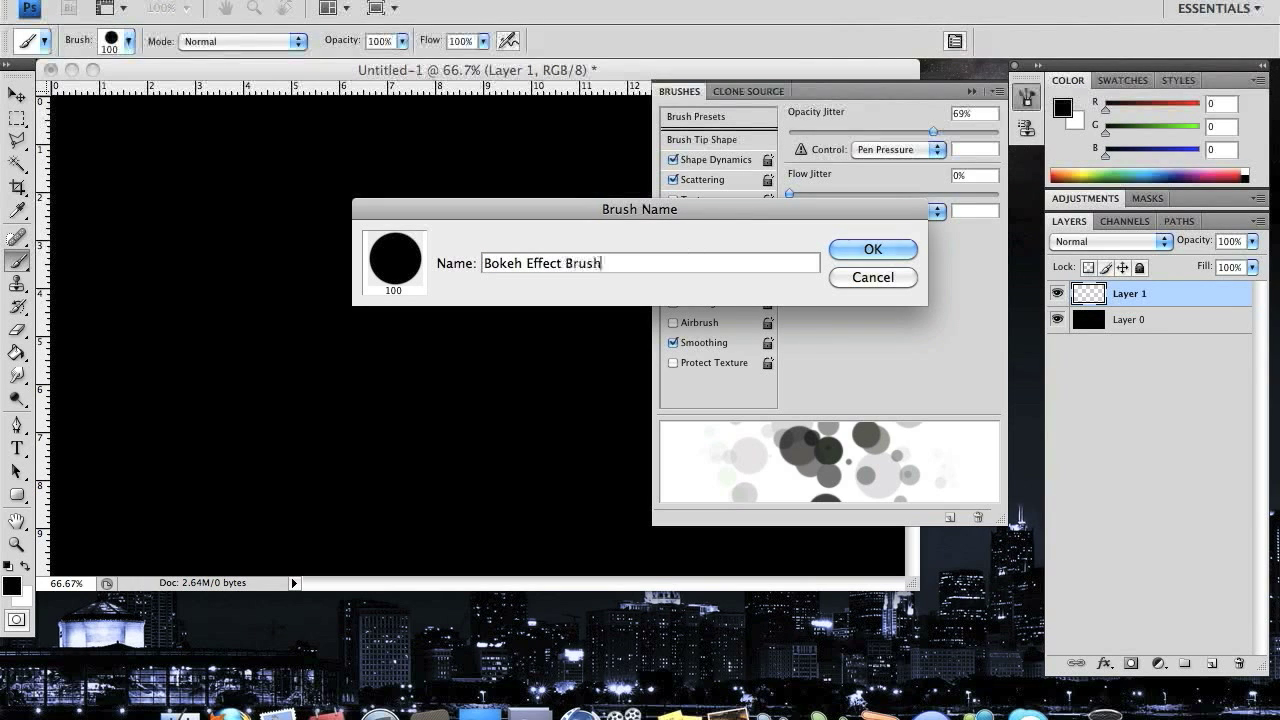
{"action": "key", "text": "Return"}
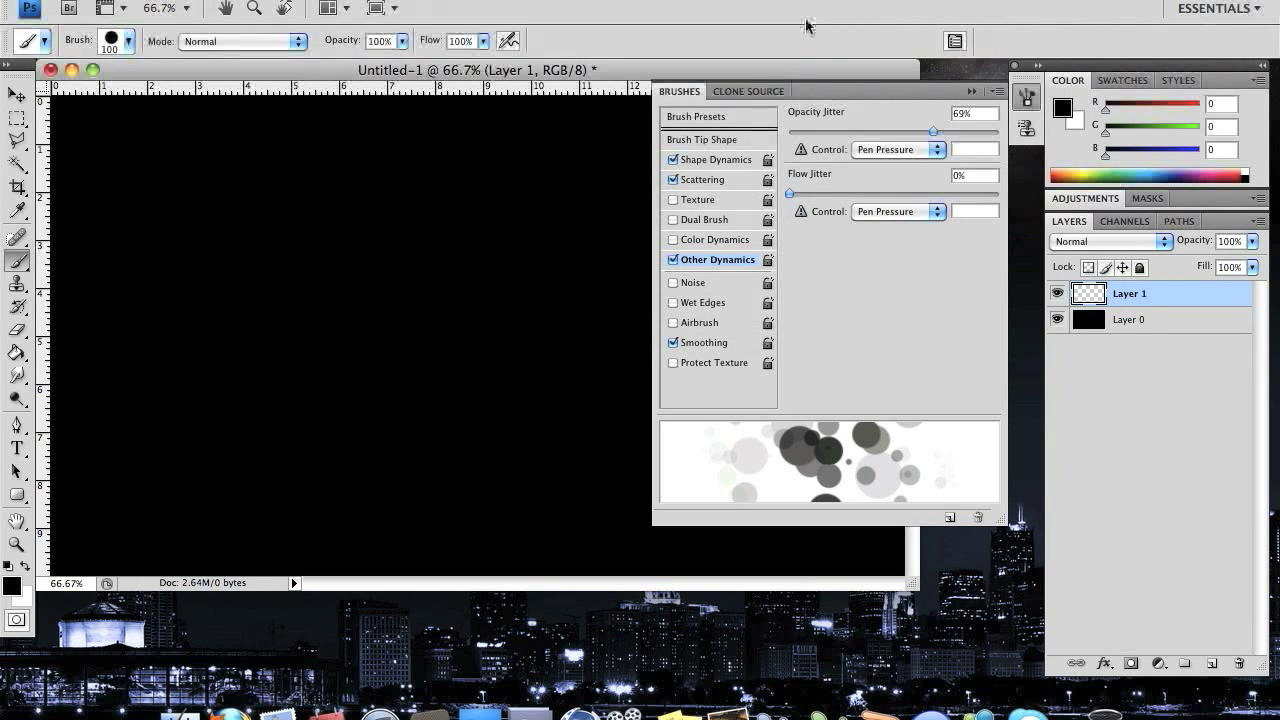
{"action": "left_click", "coordinate": [971, 92]}
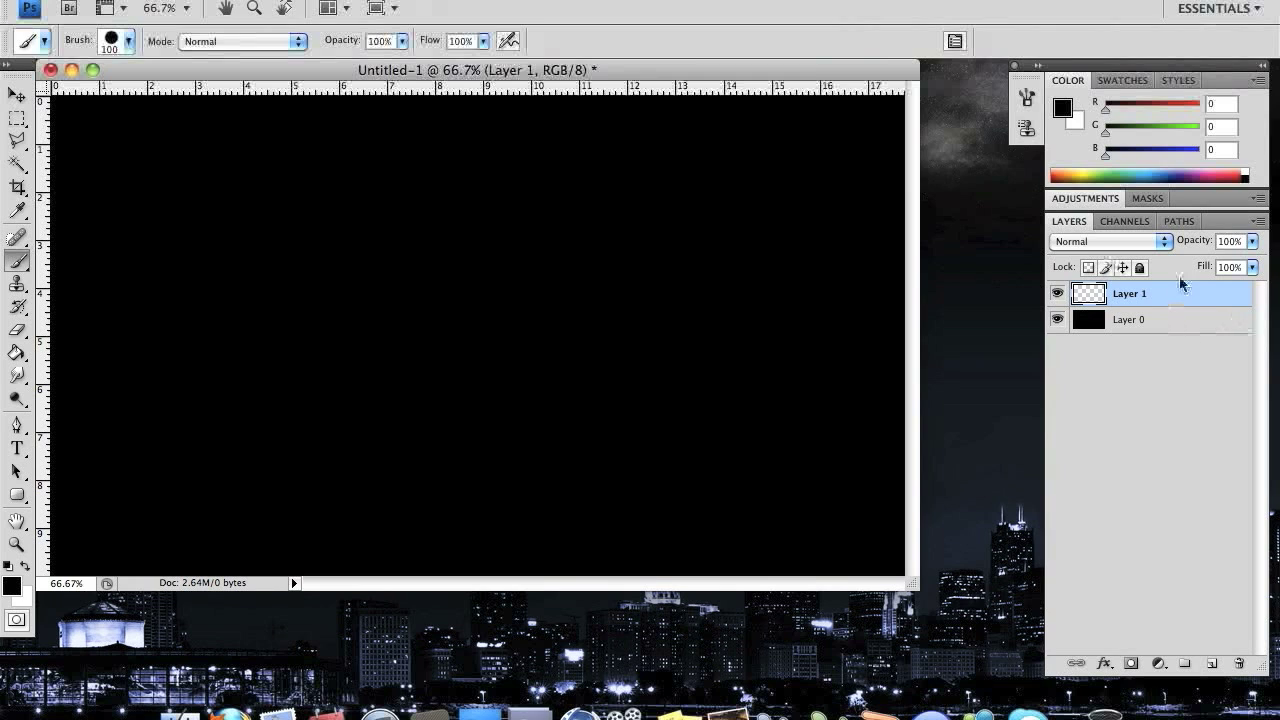
Paint white bokeh circles across Layer 1, then lower its opacity to 46%
{"action": "left_click", "coordinate": [25, 566]}
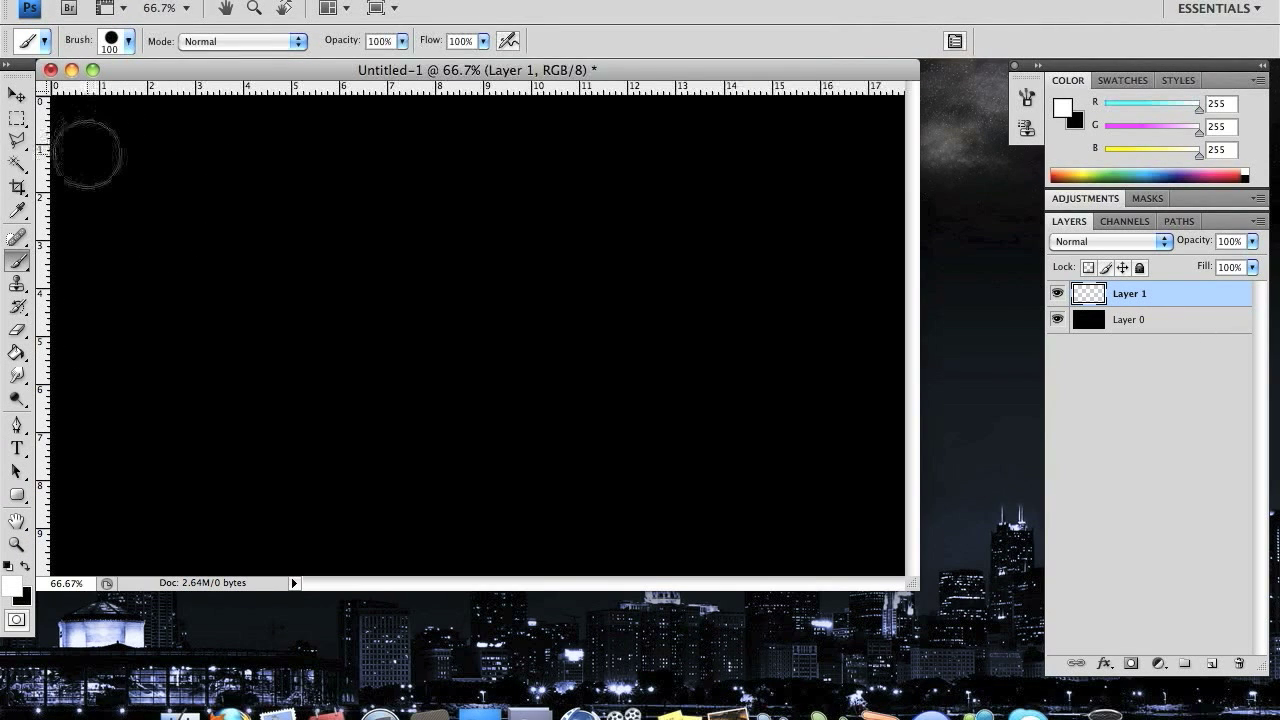
{"action": "left_click", "coordinate": [107, 144]}
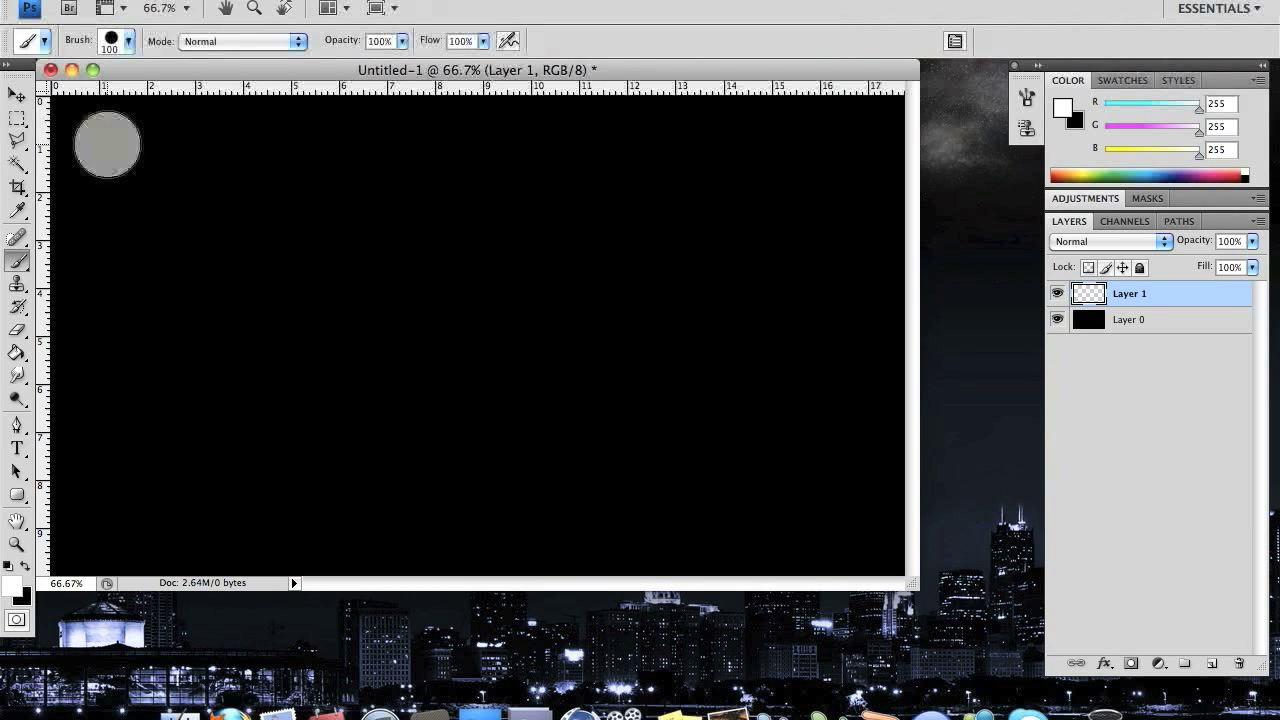
{"action": "mouse_move", "coordinate": [843, 503]}
{"action": "left_mouse_down"}
{"action": "mouse_move", "coordinate": [849, 528]}
{"action": "mouse_move", "coordinate": [883, 551]}
{"action": "left_mouse_up"}
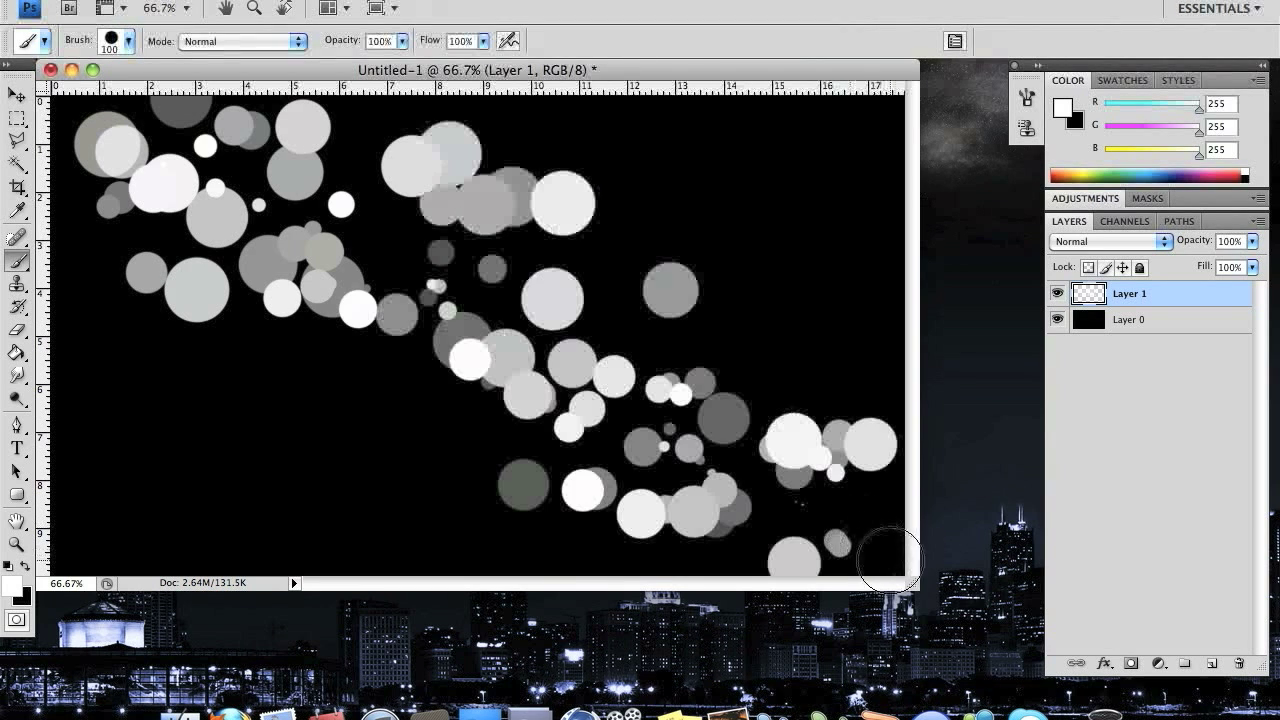
{"action": "mouse_move", "coordinate": [231, 262]}
{"action": "left_mouse_down"}
{"action": "mouse_move", "coordinate": [287, 434]}
{"action": "mouse_move", "coordinate": [171, 532]}
{"action": "mouse_move", "coordinate": [97, 523]}
{"action": "left_mouse_up"}
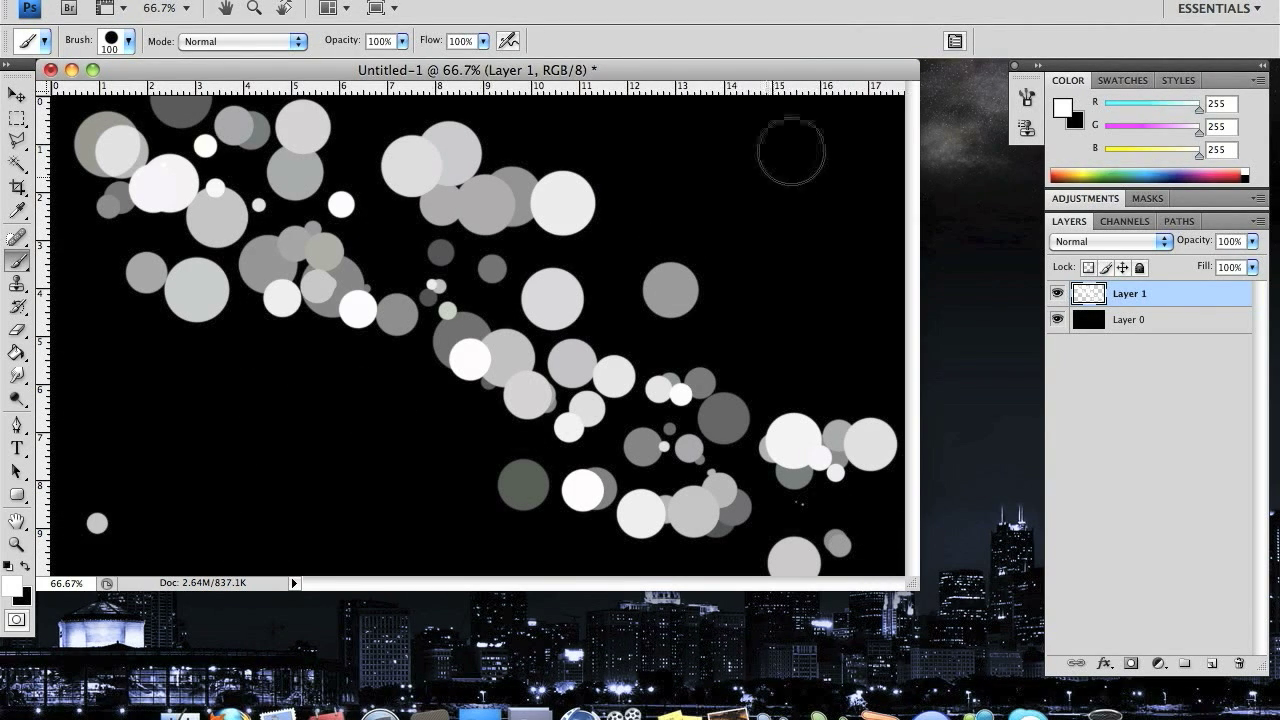
{"action": "left_click", "coordinate": [816, 176]}
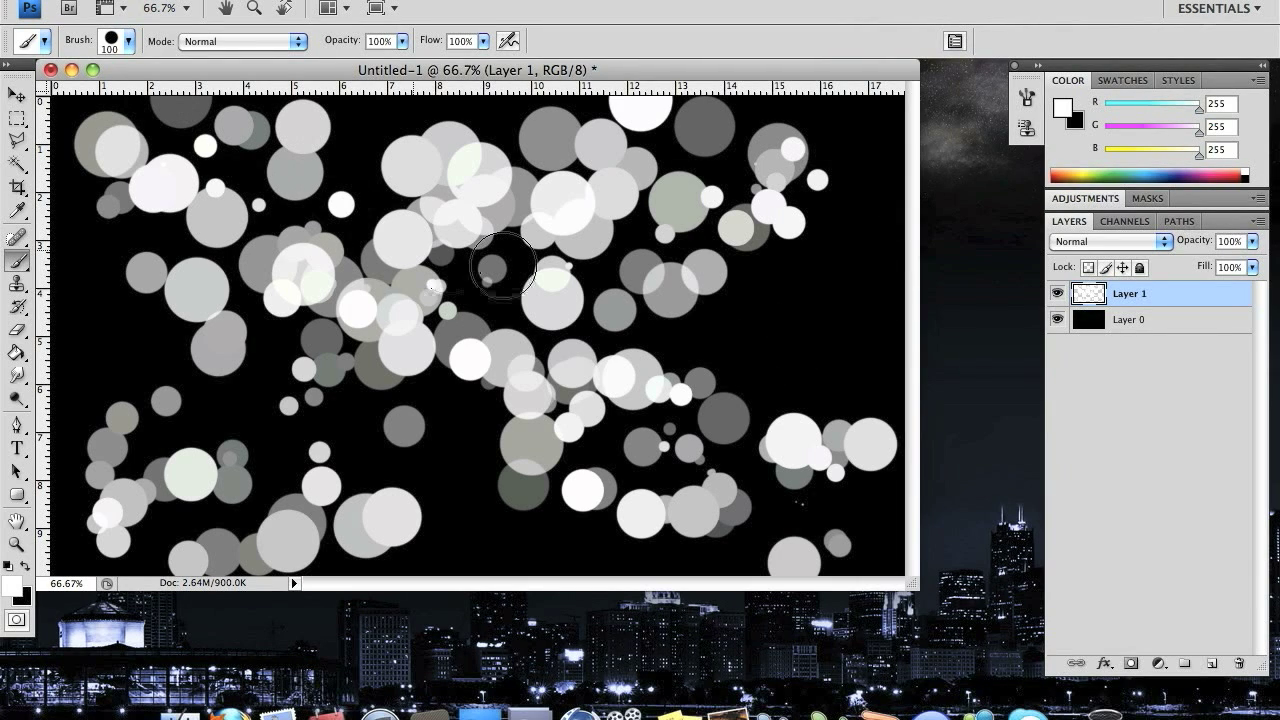
{"action": "left_click_drag", "start_coordinate": [1190, 242], "coordinate": [1184, 247]}
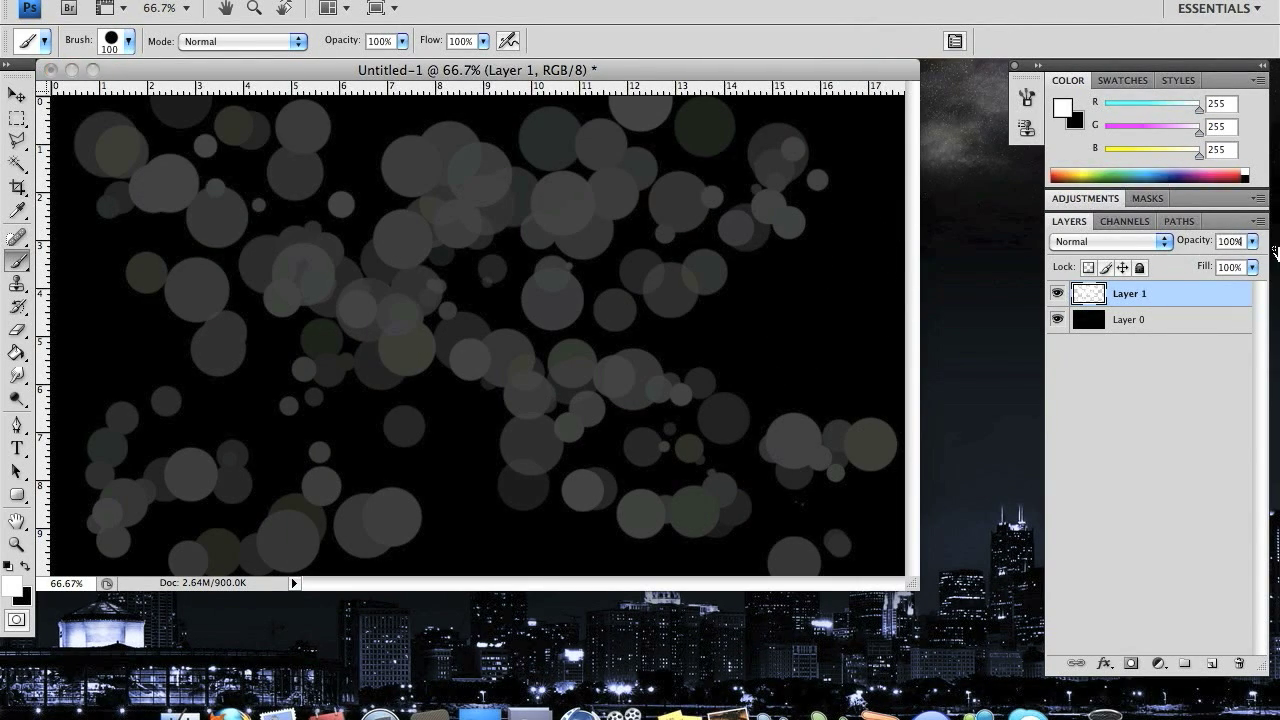
Try Layer 1 at 58% opacity, then undo back to full opacity
{"action": "key", "text": "super+z"}
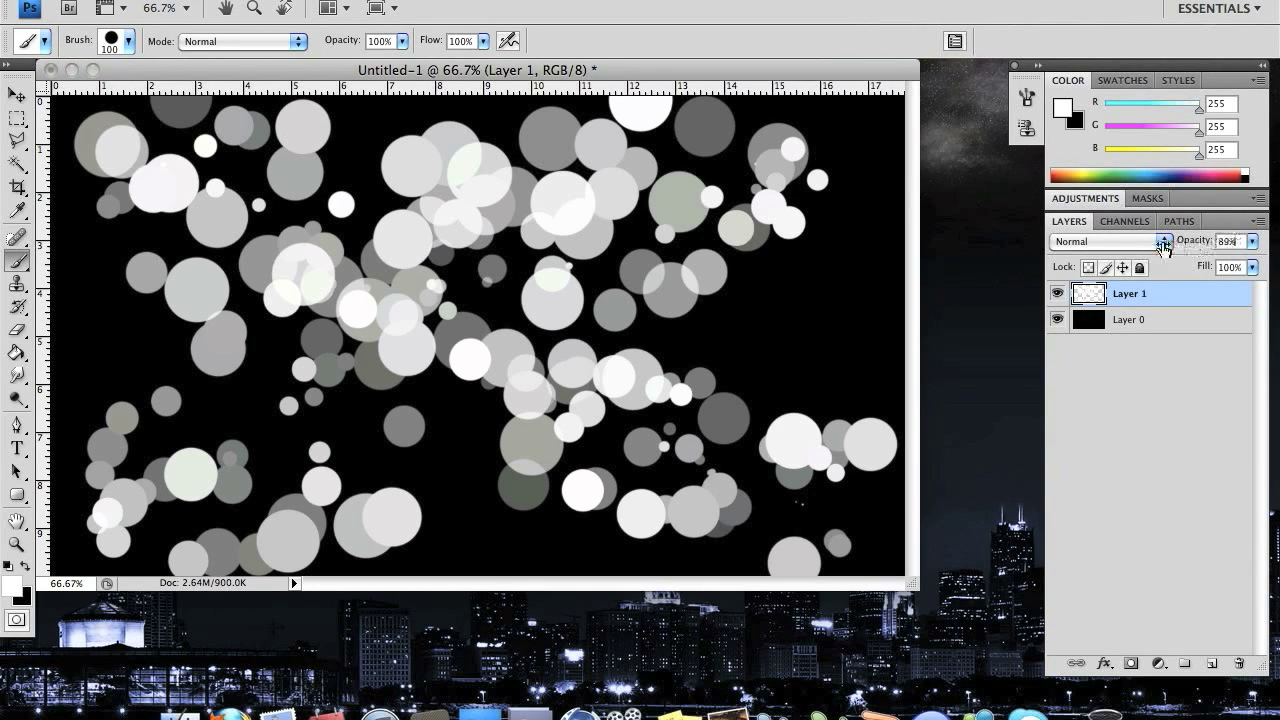
{"action": "left_click_drag", "start_coordinate": [1192, 244], "coordinate": [1190, 252]}
{"action": "key", "text": "super+z"}
Try Overlay blending on Layer 1, then return it to Normal
{"action": "left_click", "coordinate": [1103, 241]}
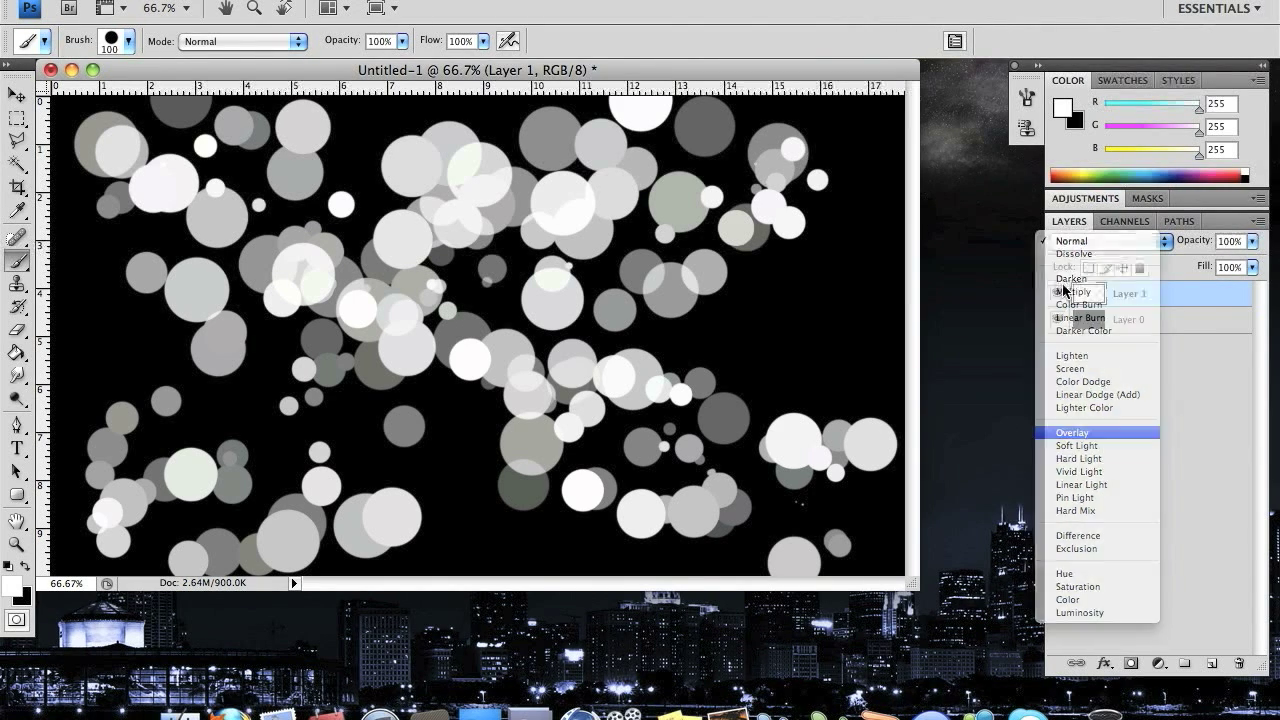
{"action": "left_click", "coordinate": [1096, 436]}
{"action": "left_click", "coordinate": [1083, 242]}
{"action": "left_click", "coordinate": [1080, 50]}
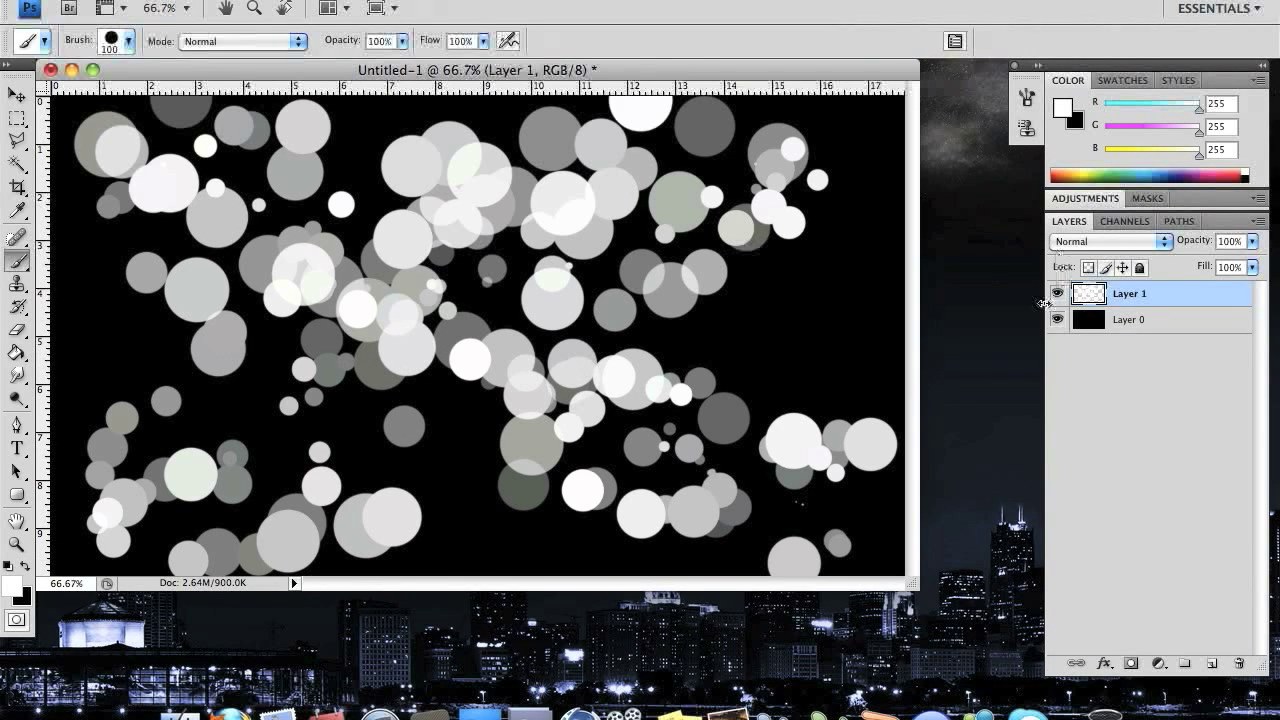
{"action": "left_click", "coordinate": [1121, 249]}
{"action": "left_click", "coordinate": [470, 78]}
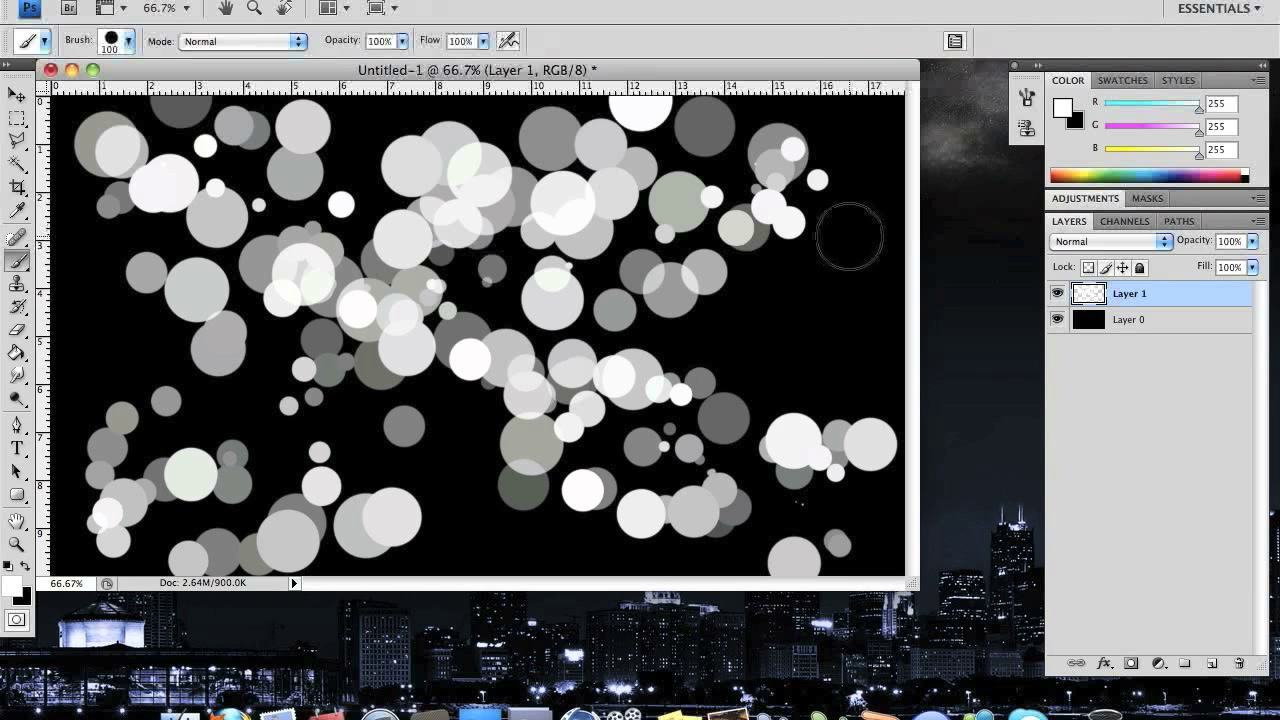
{"action": "mouse_move", "coordinate": [818, 220]}
{"action": "left_mouse_down"}
{"action": "mouse_move", "coordinate": [742, 215]}
{"action": "mouse_move", "coordinate": [592, 268]}
{"action": "left_mouse_up"}
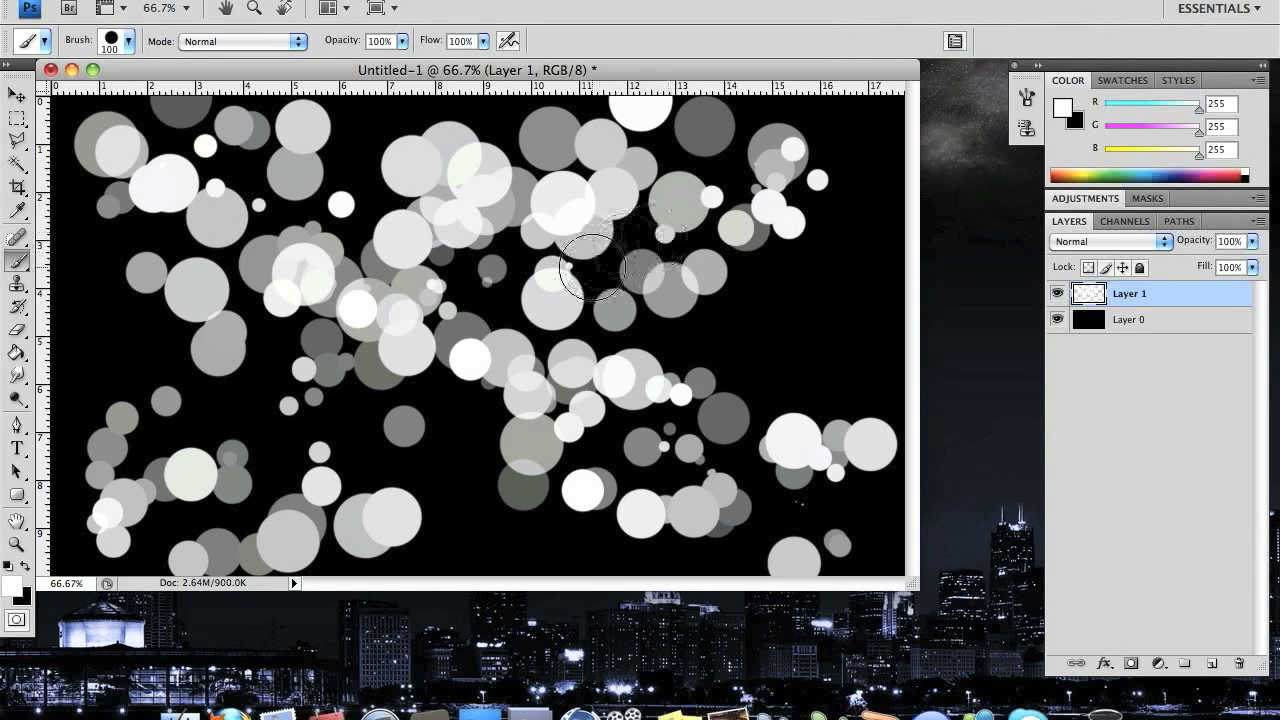